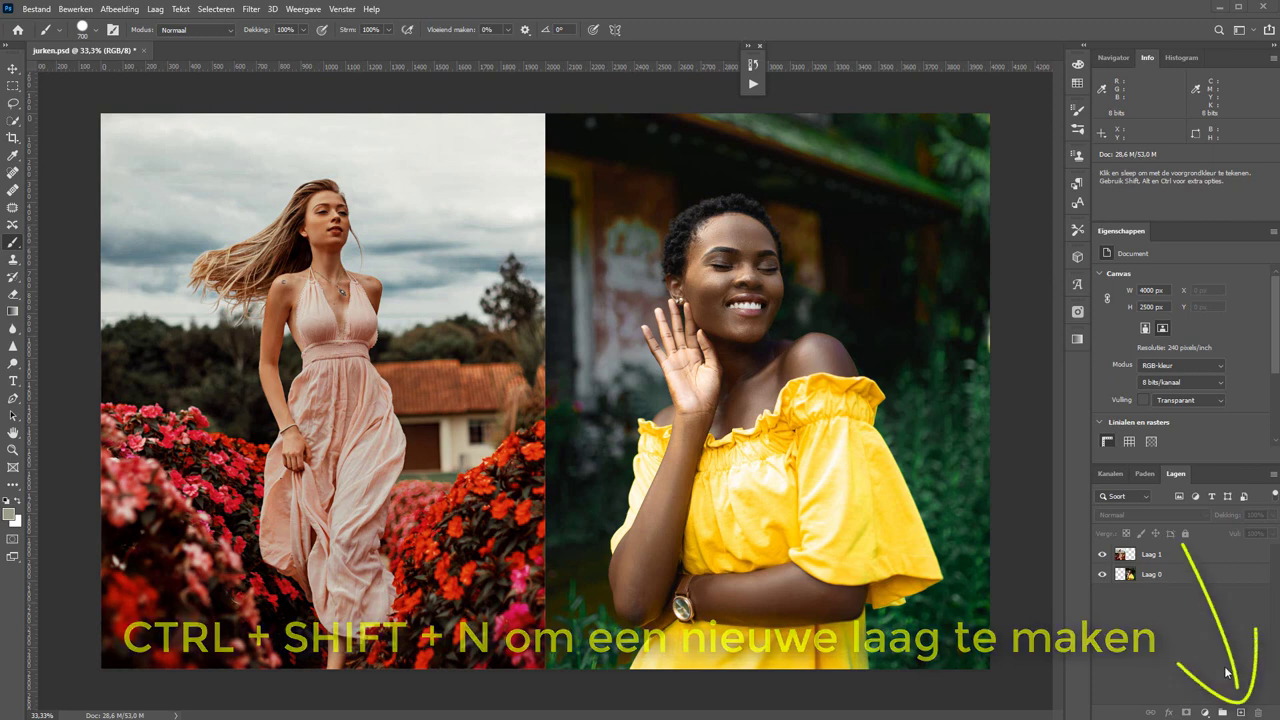
# Create a new empty layer called 'Originele kleur' above Laag 1.
pyautogui.hotkey('ctrl', 'shift', 'n')
pyautogui.write('Or')
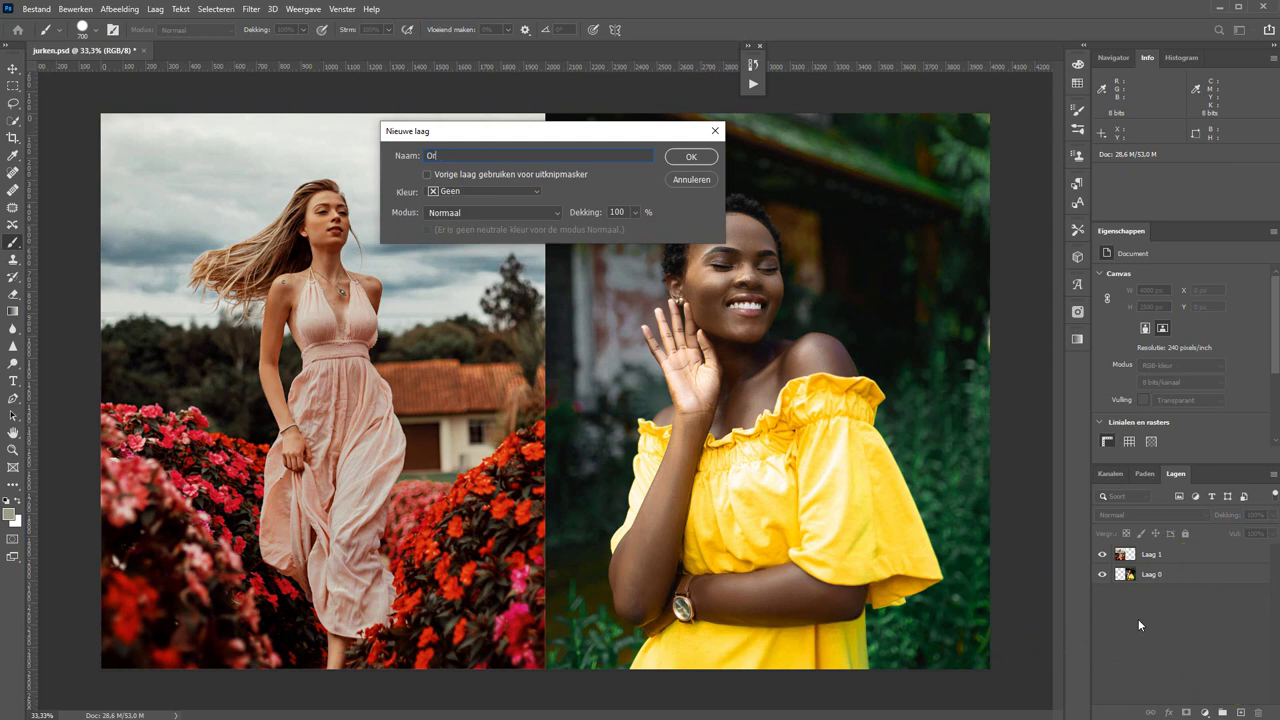
pyautogui.write('iginele ')
pyautogui.write('kleur')
pyautogui.press('Return')
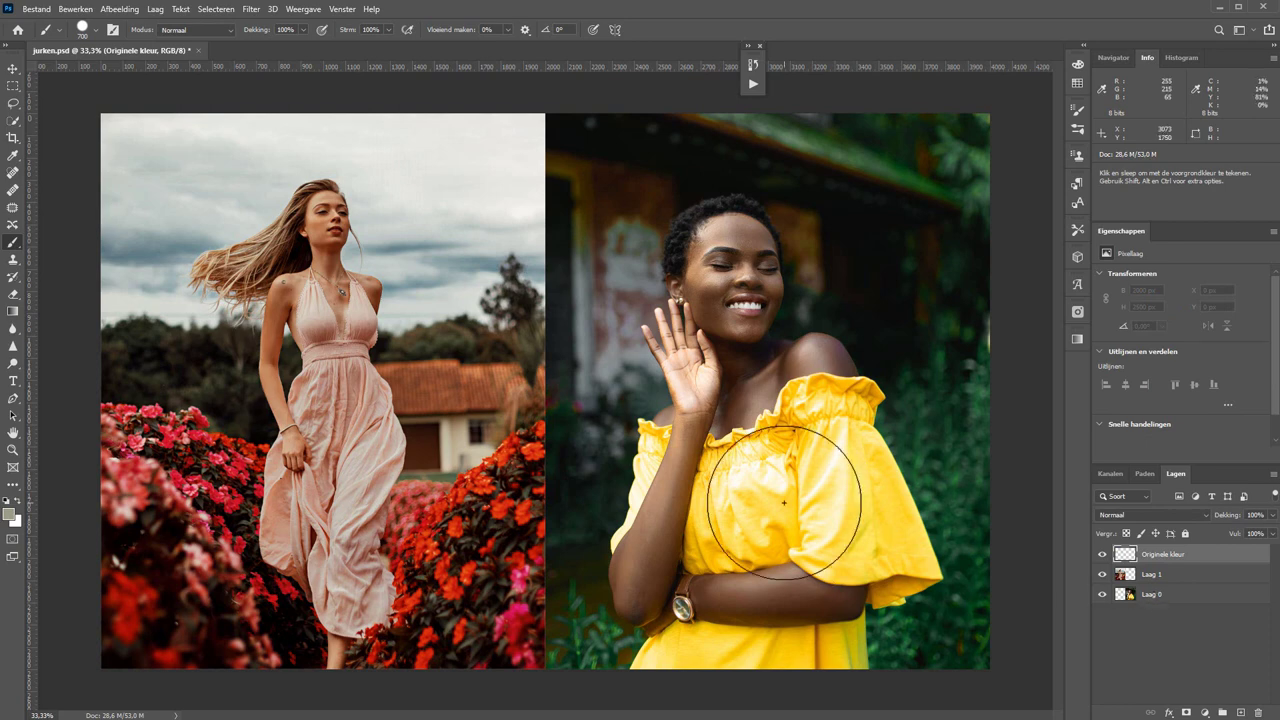
# Set the Eyedropper sample size to a 31 by 31 average.
pyautogui.click(13, 156)
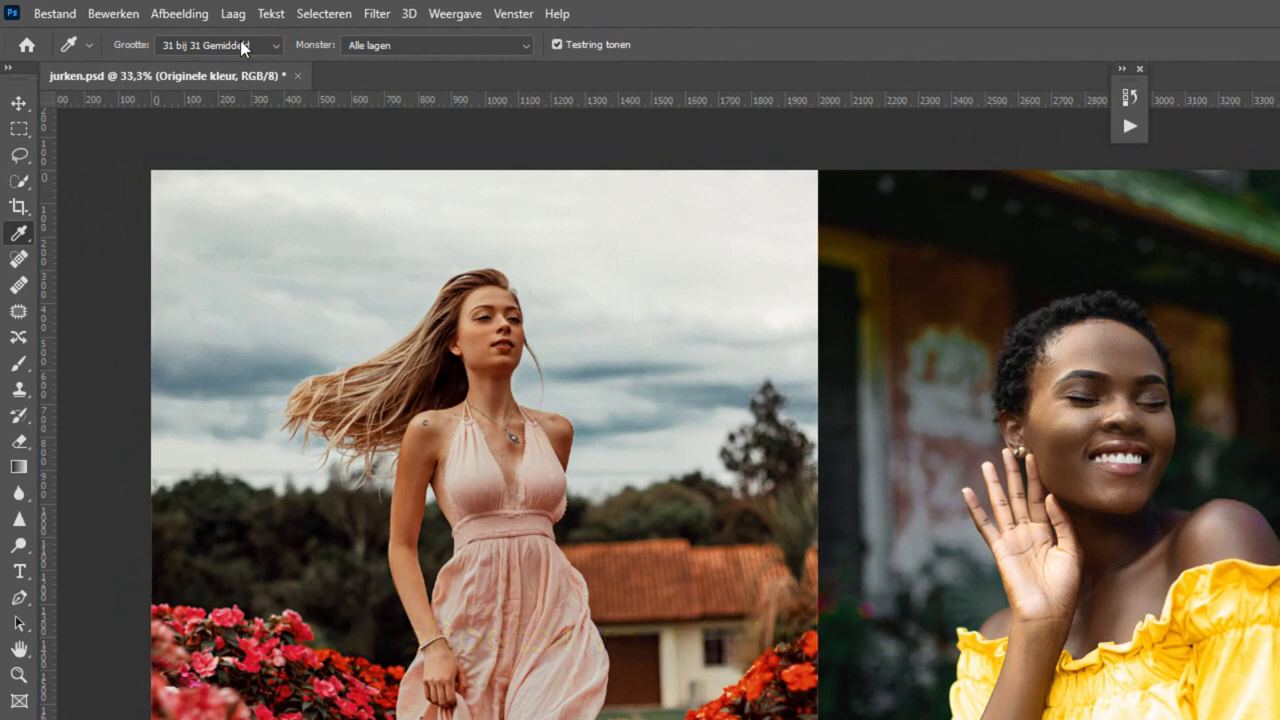
pyautogui.click(242, 46)
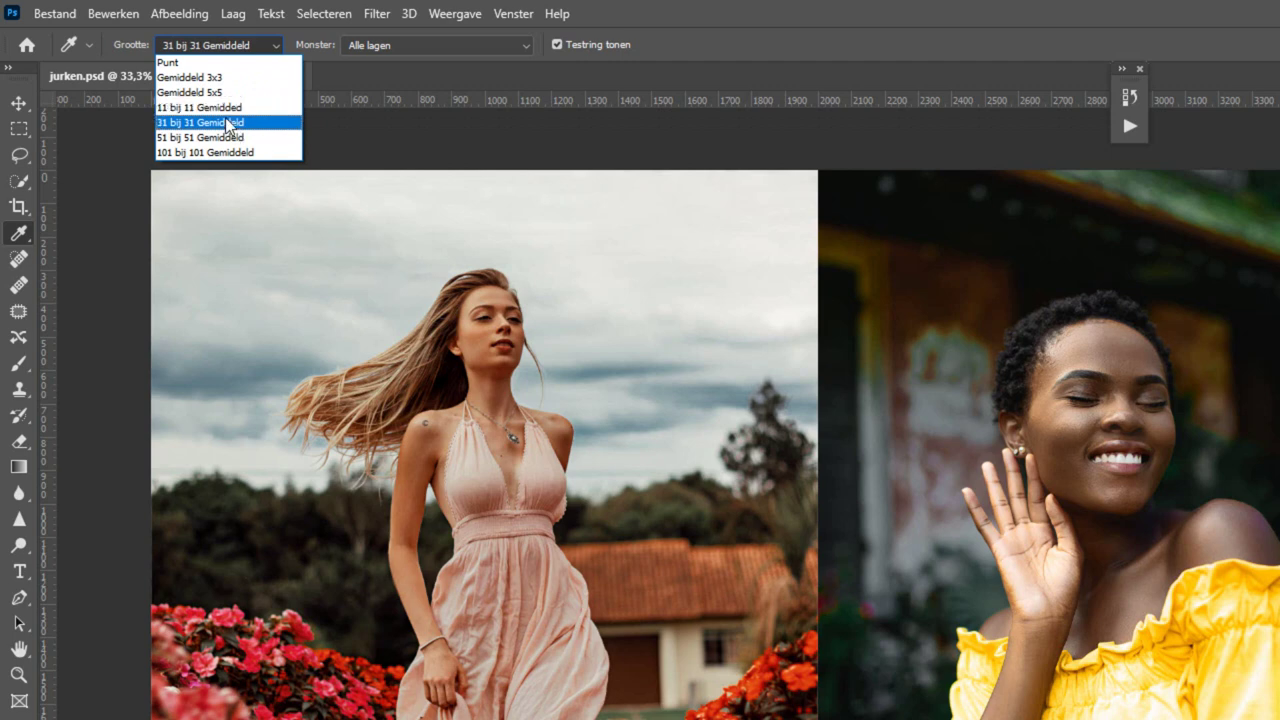
pyautogui.click(228, 124)
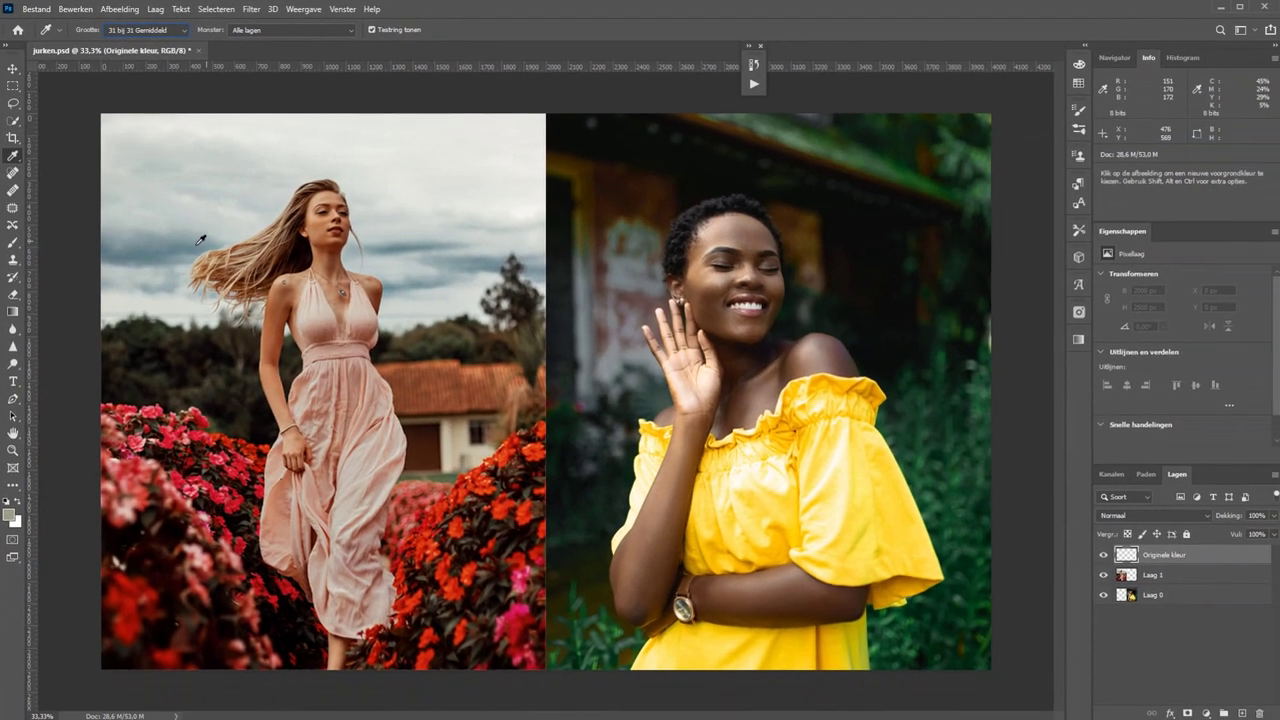
# Zoom in on the left dress and sample its salmon-pink as the foreground colour.
pyautogui.press('z')
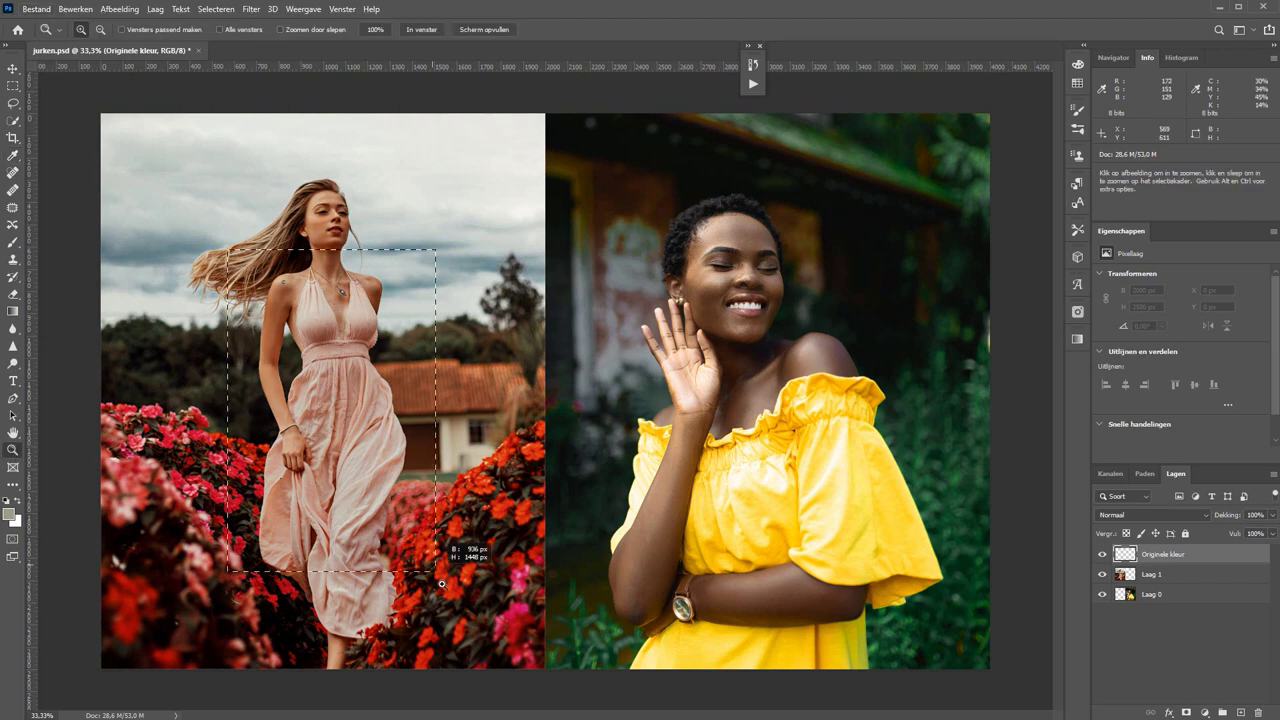
pyautogui.click(438, 625)
pyautogui.click(533, 527)
pyautogui.click(550, 430)
pyautogui.click(571, 337)
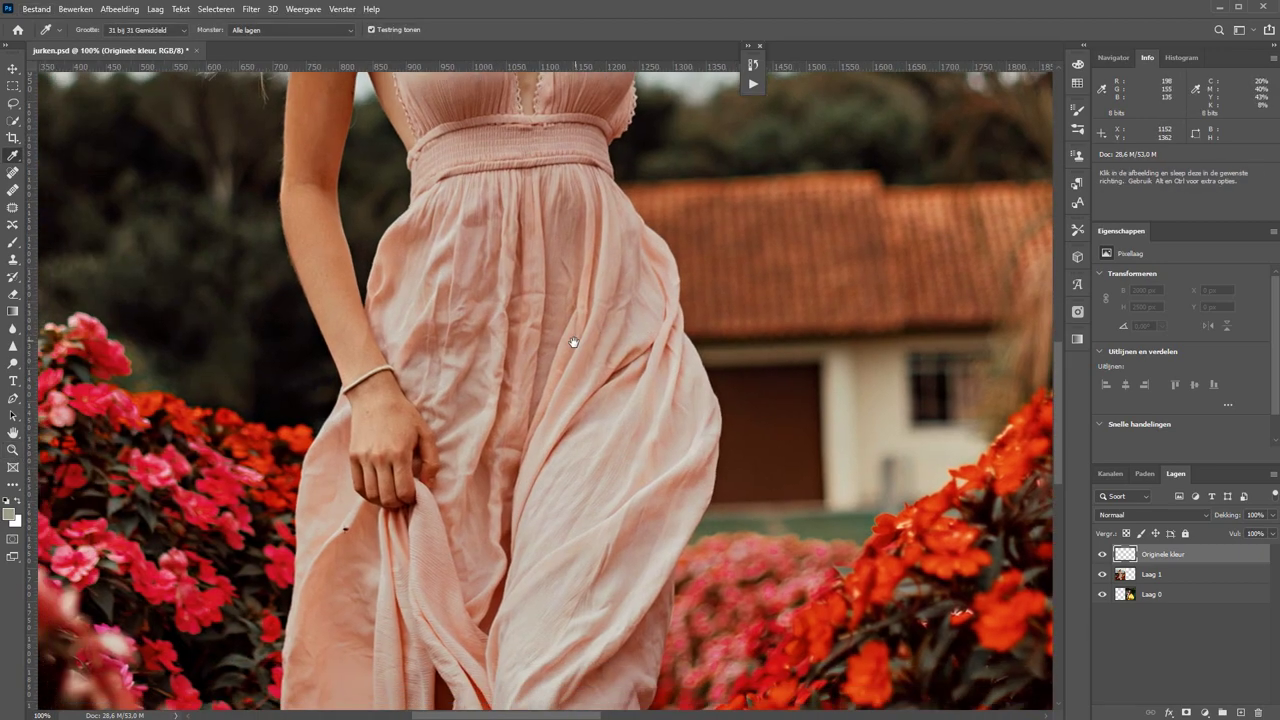
pyautogui.press('i')
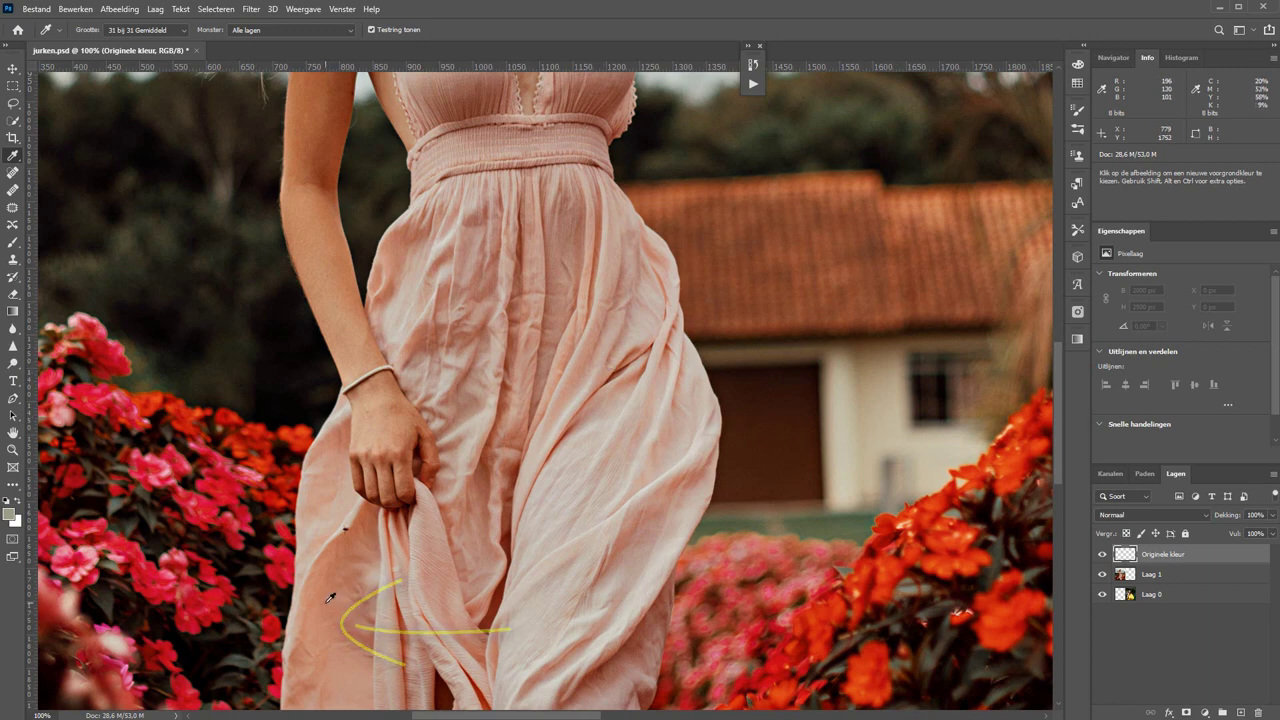
pyautogui.click(405, 635)
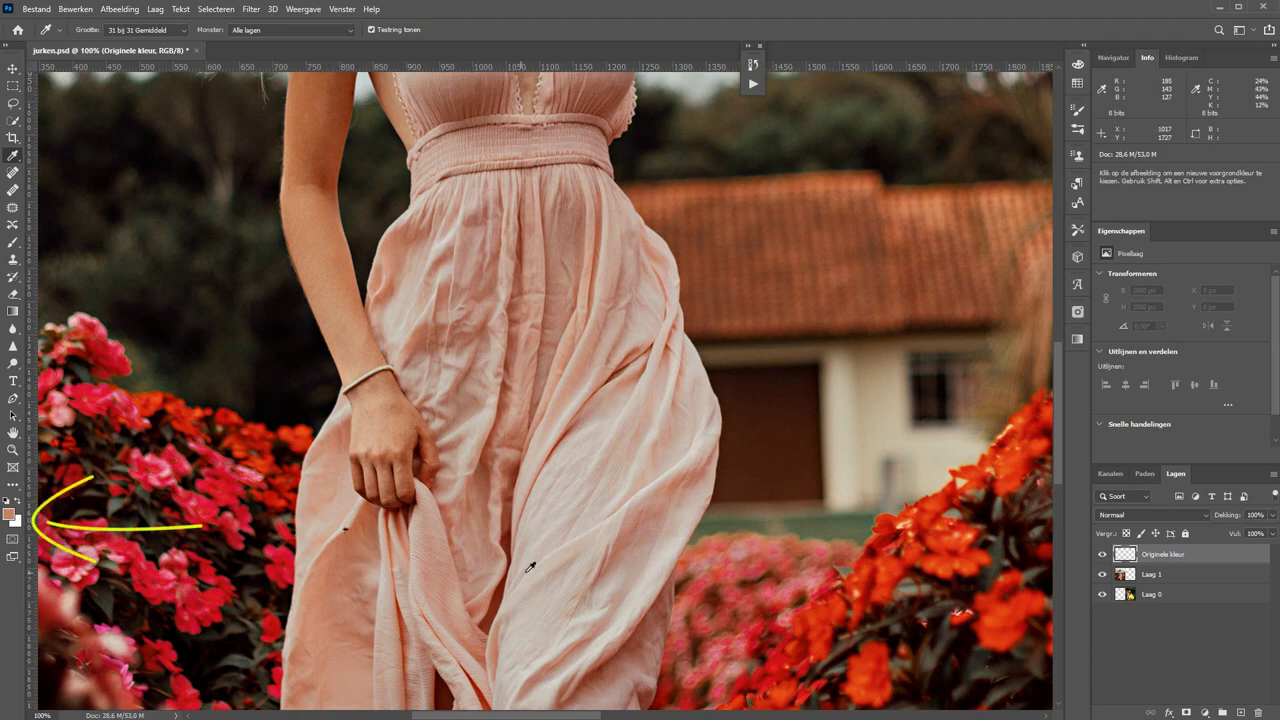
pyautogui.scroll(-5, 852, 418)
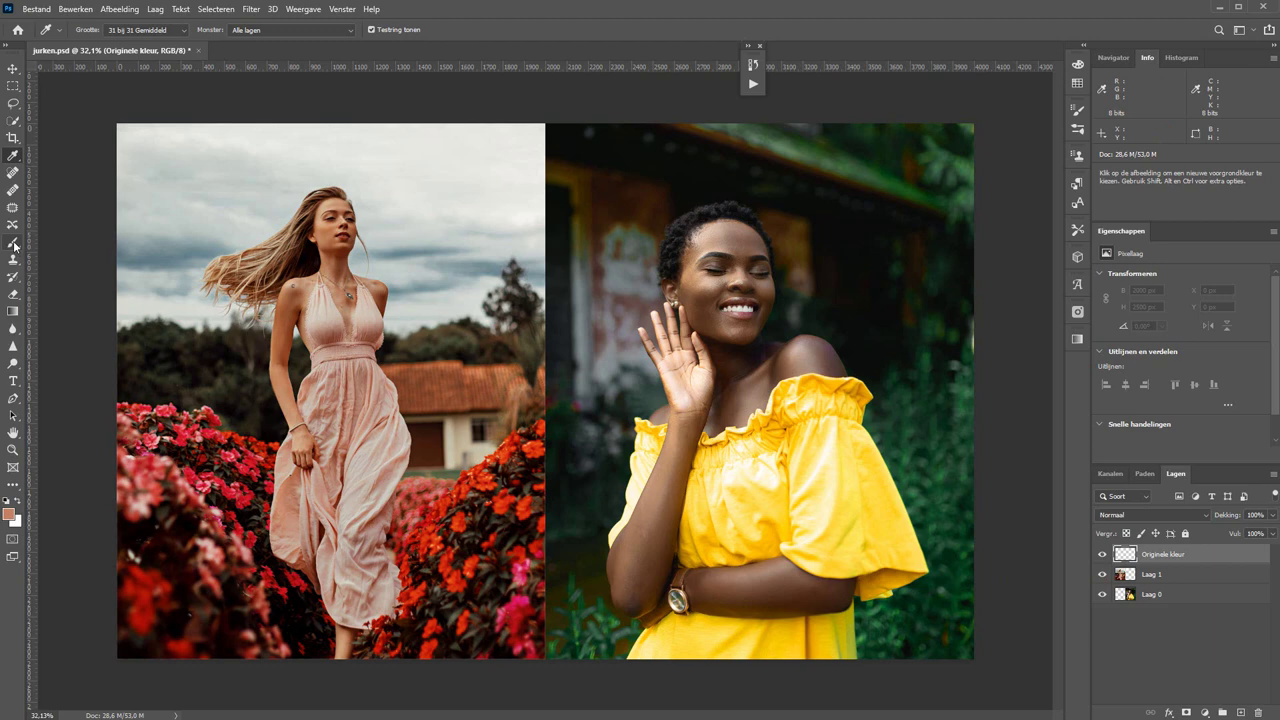
# Paint a 600 px hard salmon dab in the sky of the left photo.
pyautogui.press('b')
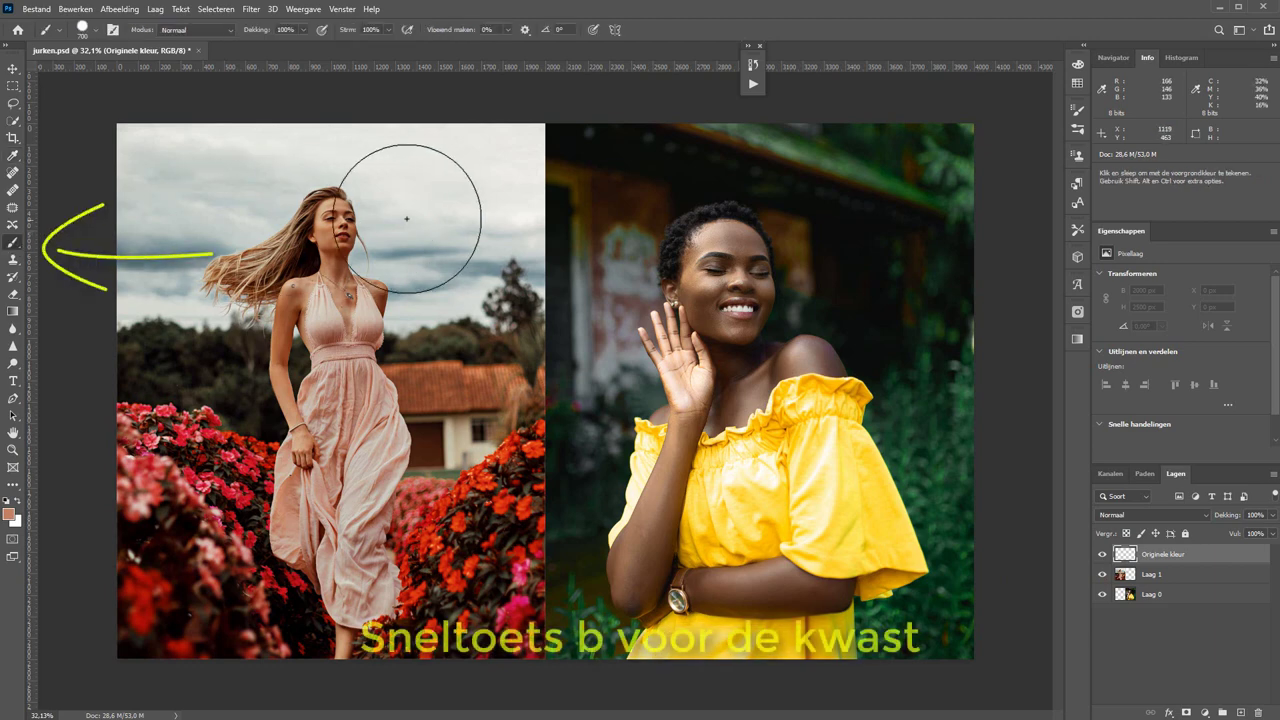
pyautogui.press('[')
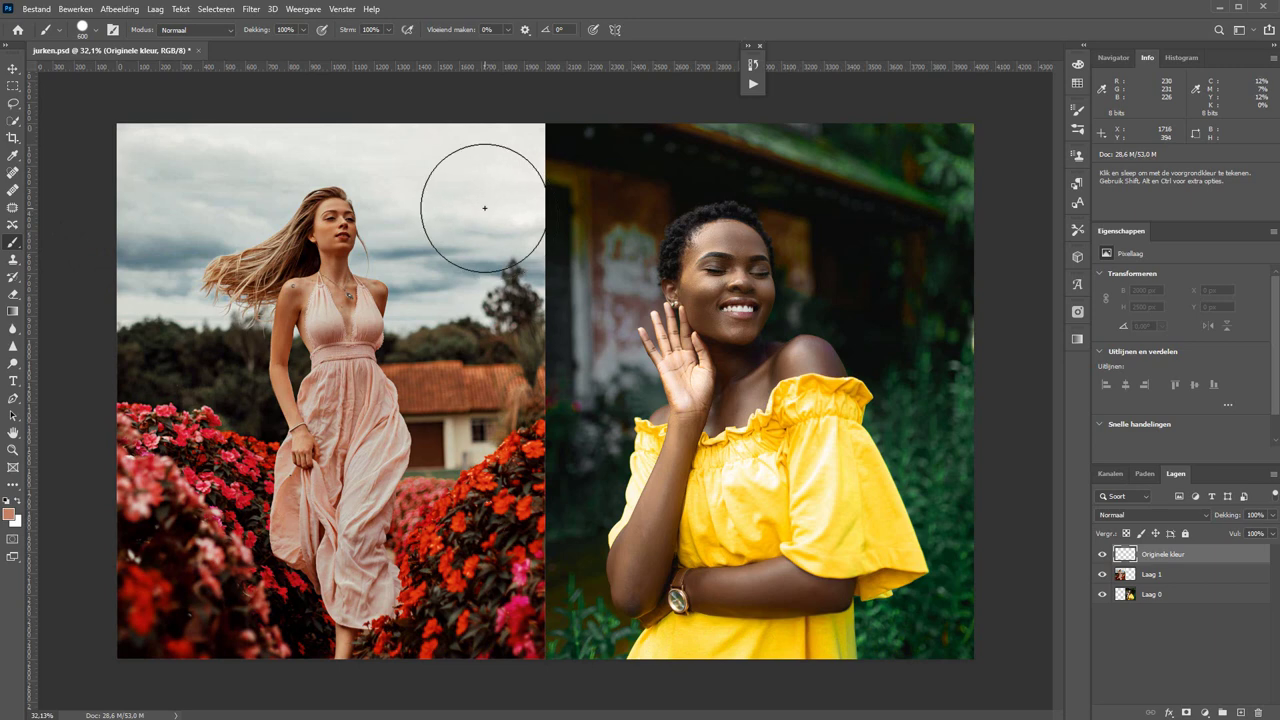
pyautogui.click(484, 207)
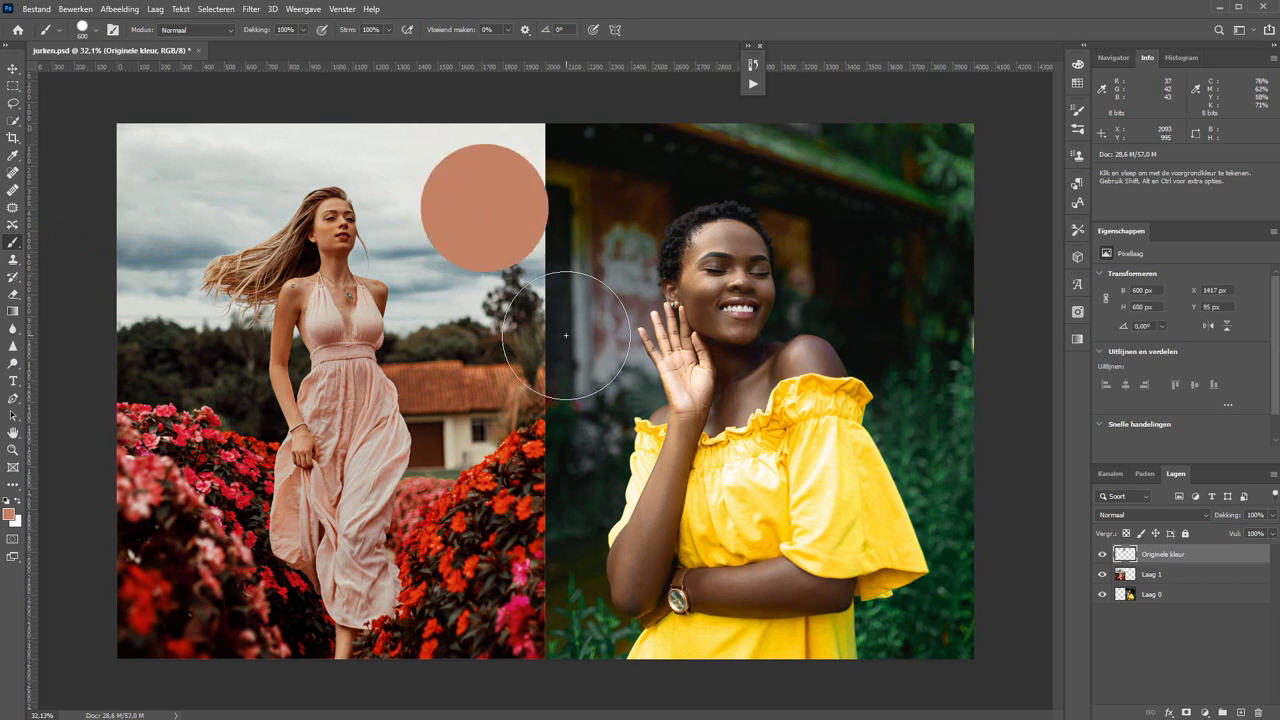
pyautogui.rightClick(560, 318)
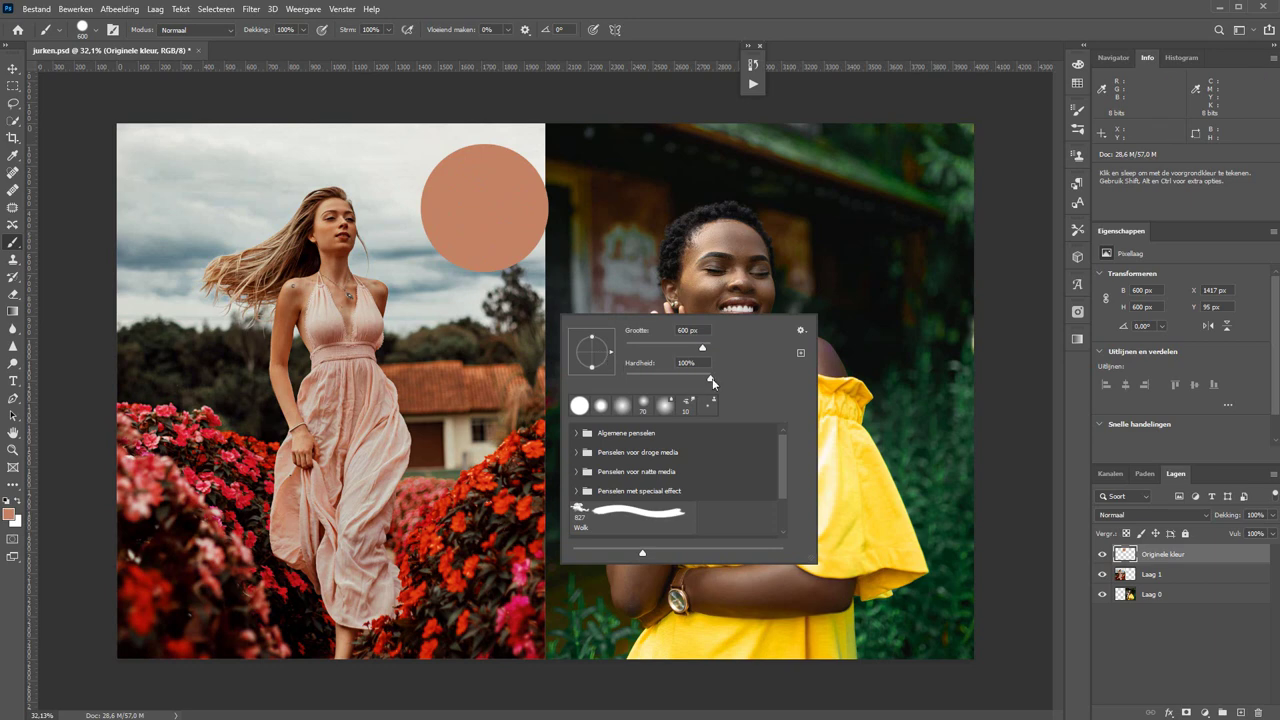
pyautogui.click(640, 282)
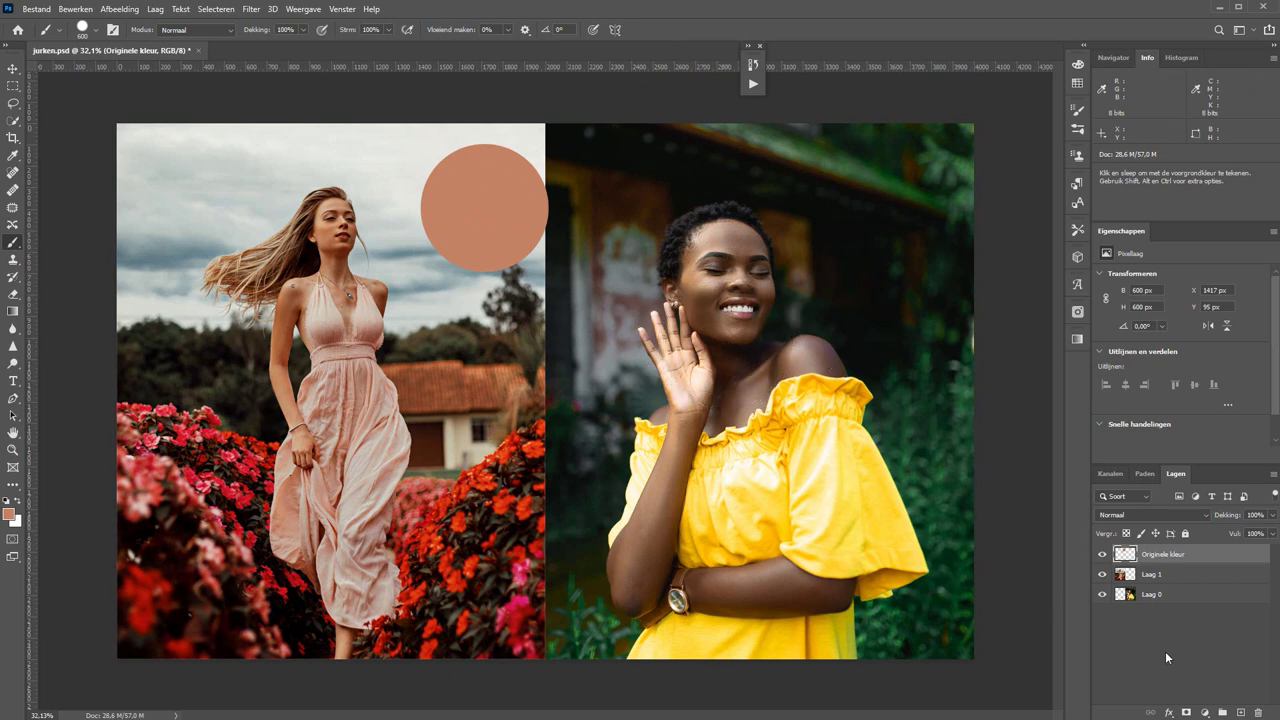
# Create a new layer named 'Nieuwe kleur'.
pyautogui.hotkey('ctrl', 'shift', 'n')
pyautogui.write('Nieuwe ')
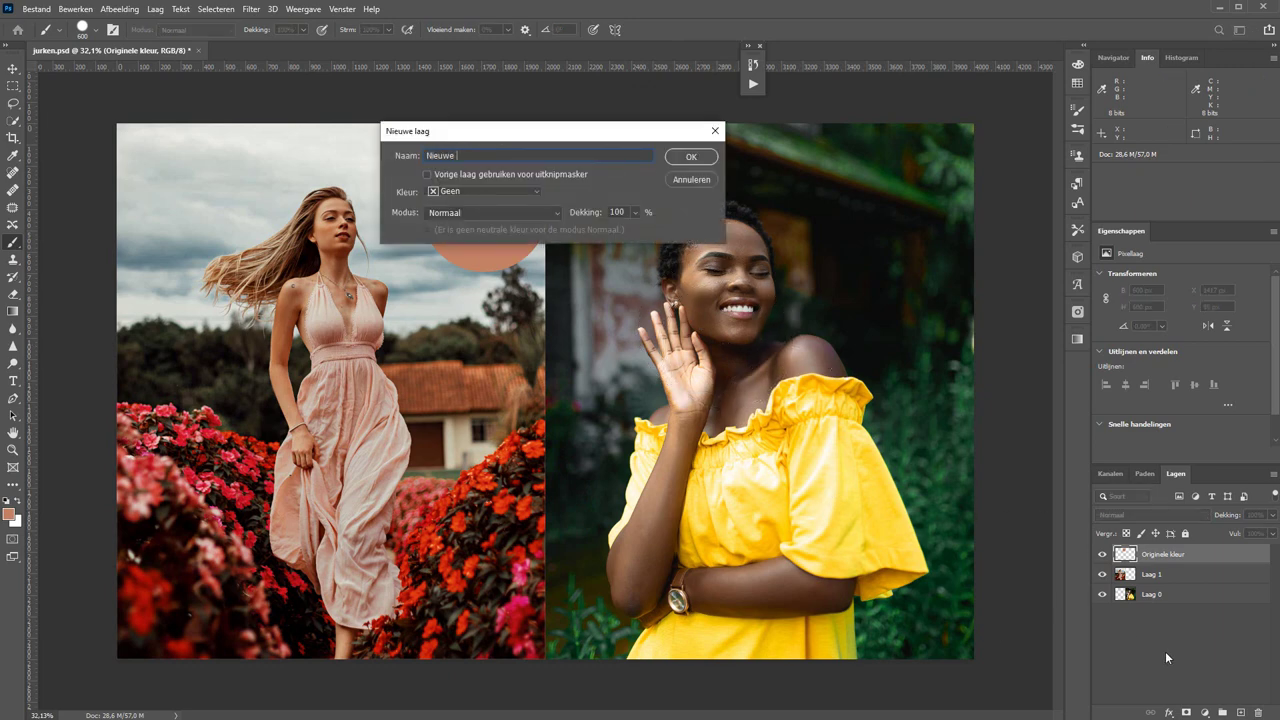
pyautogui.write('kleur')
pyautogui.click(692, 157)
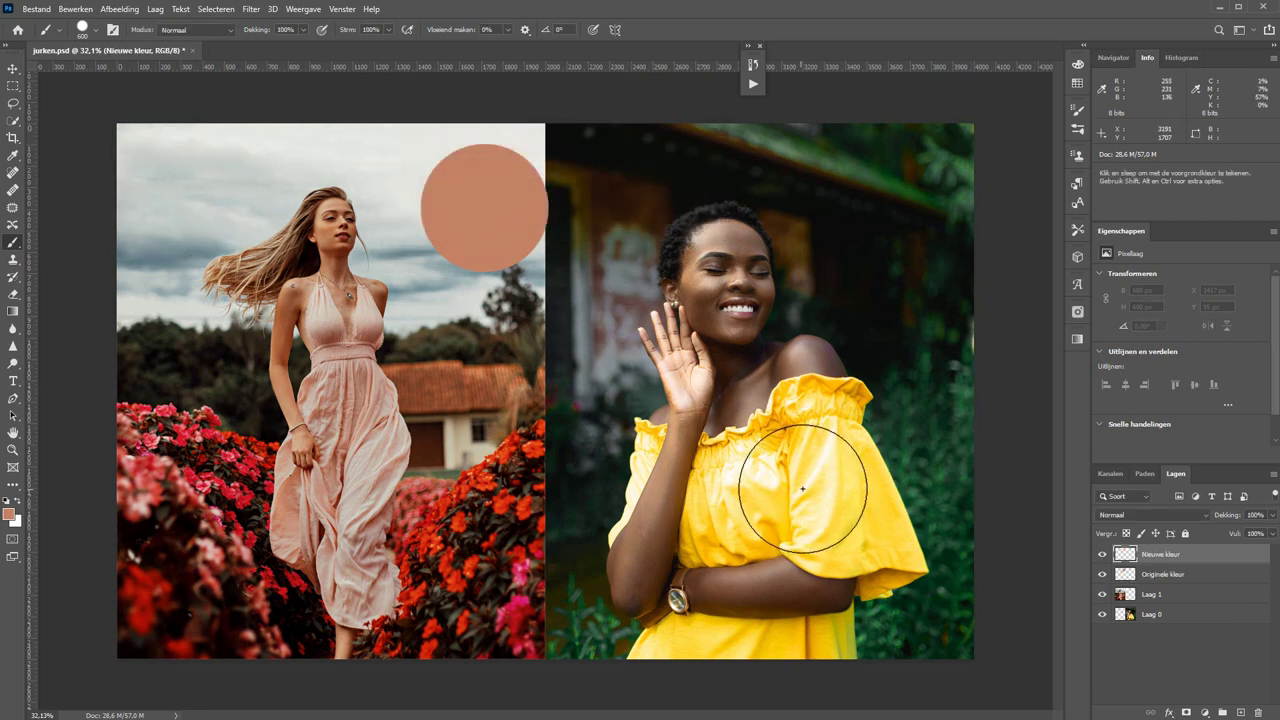
# Sample the yellow top's colour and paint a yellow circle beside the salmon one.
pyautogui.press('alt')
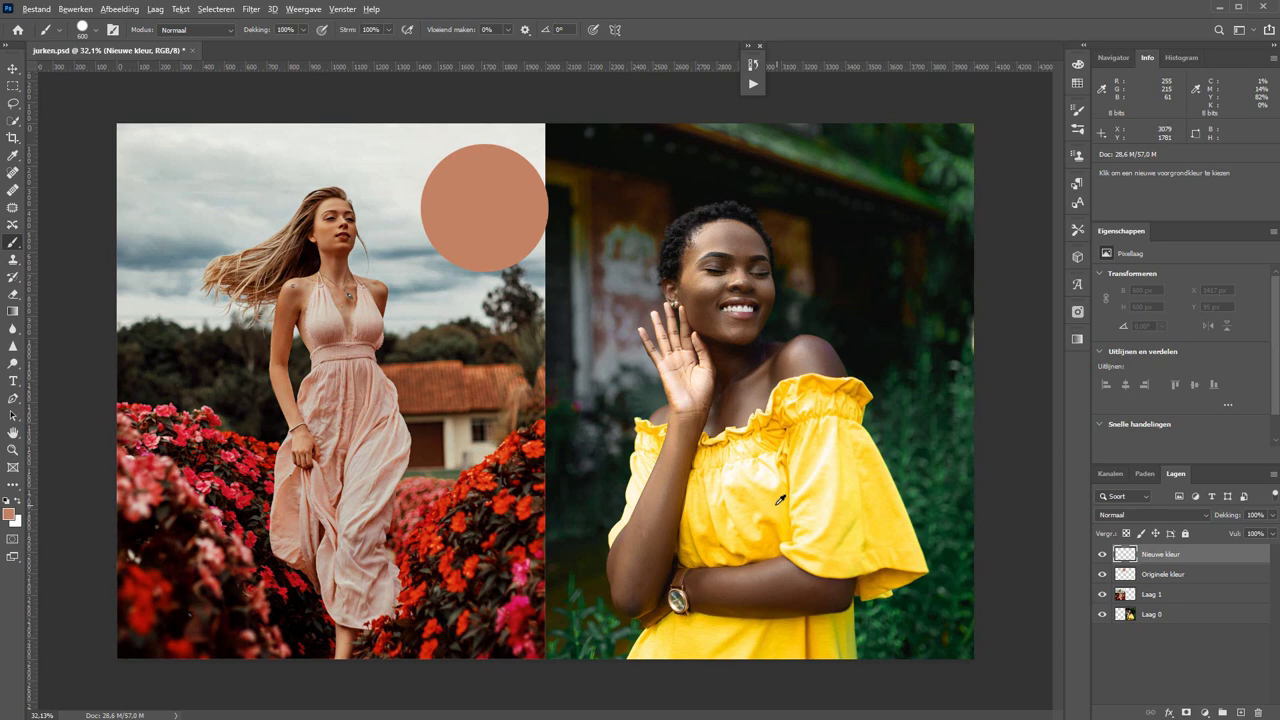
pyautogui.keyDown('alt'); pyautogui.click(883, 506); pyautogui.keyUp('alt')
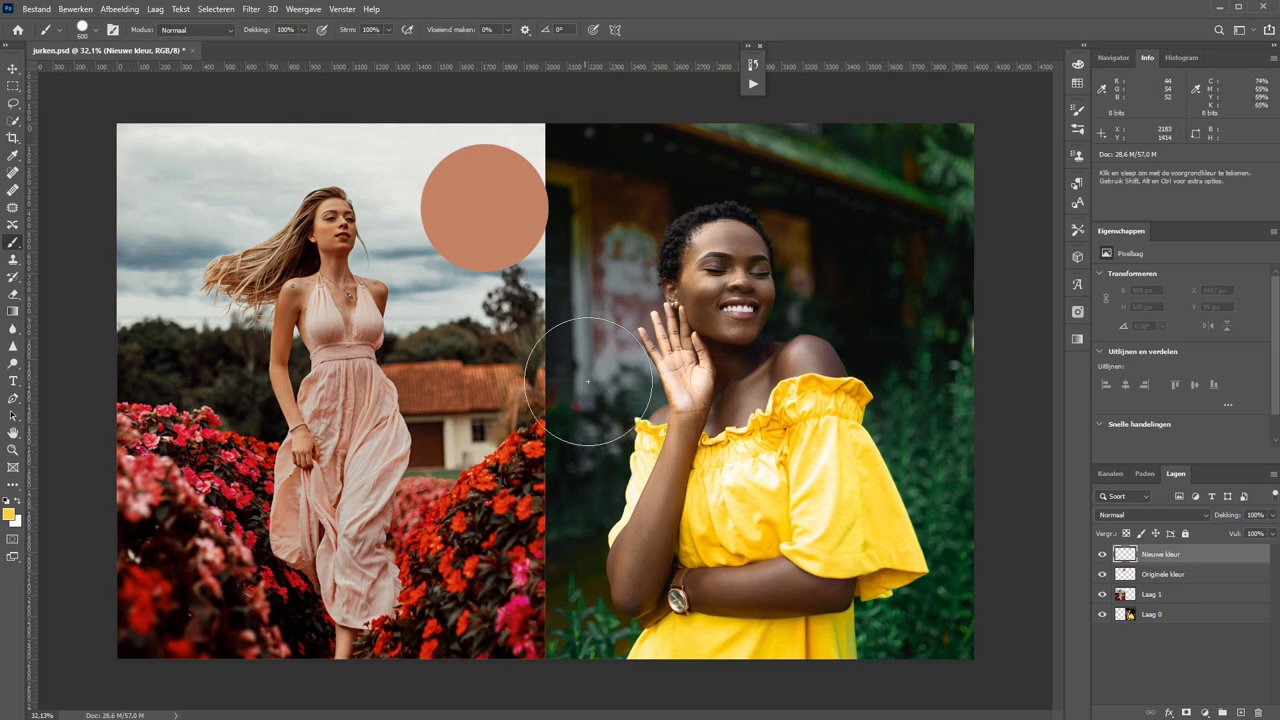
pyautogui.click(610, 205)
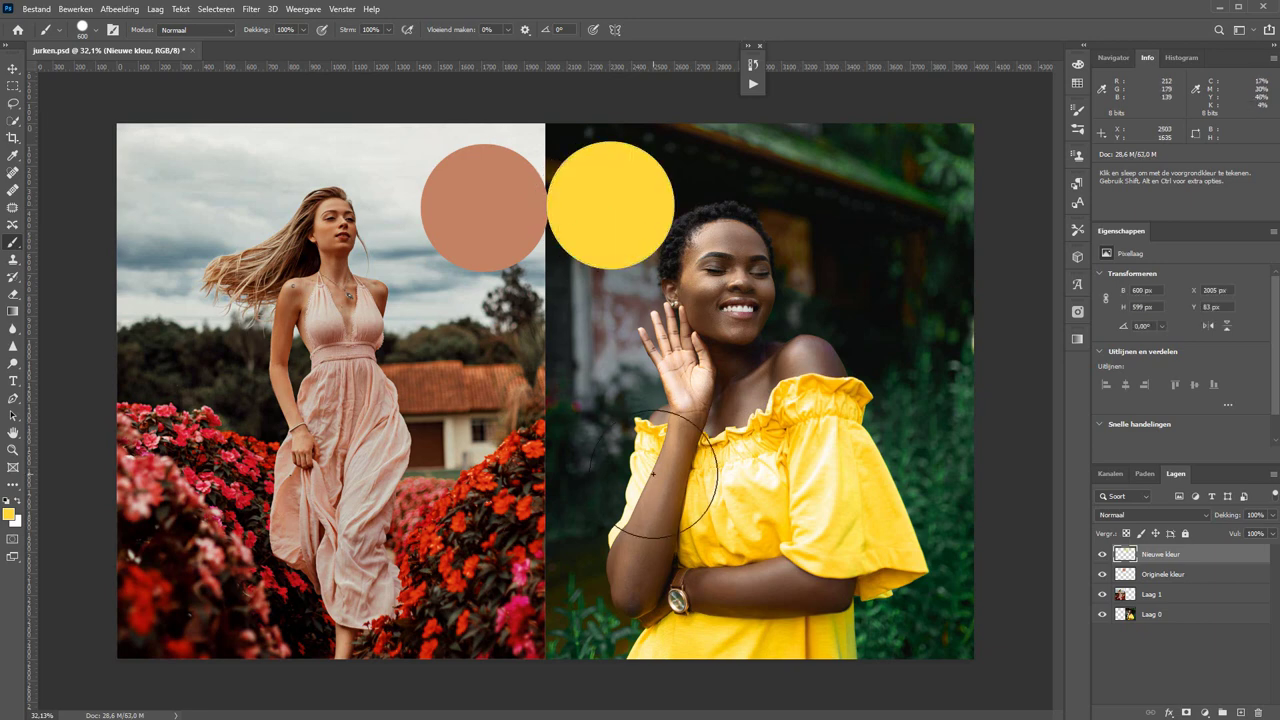
# Slide the yellow circle left so it overlaps the salmon circle's right edge.
pyautogui.press('v')
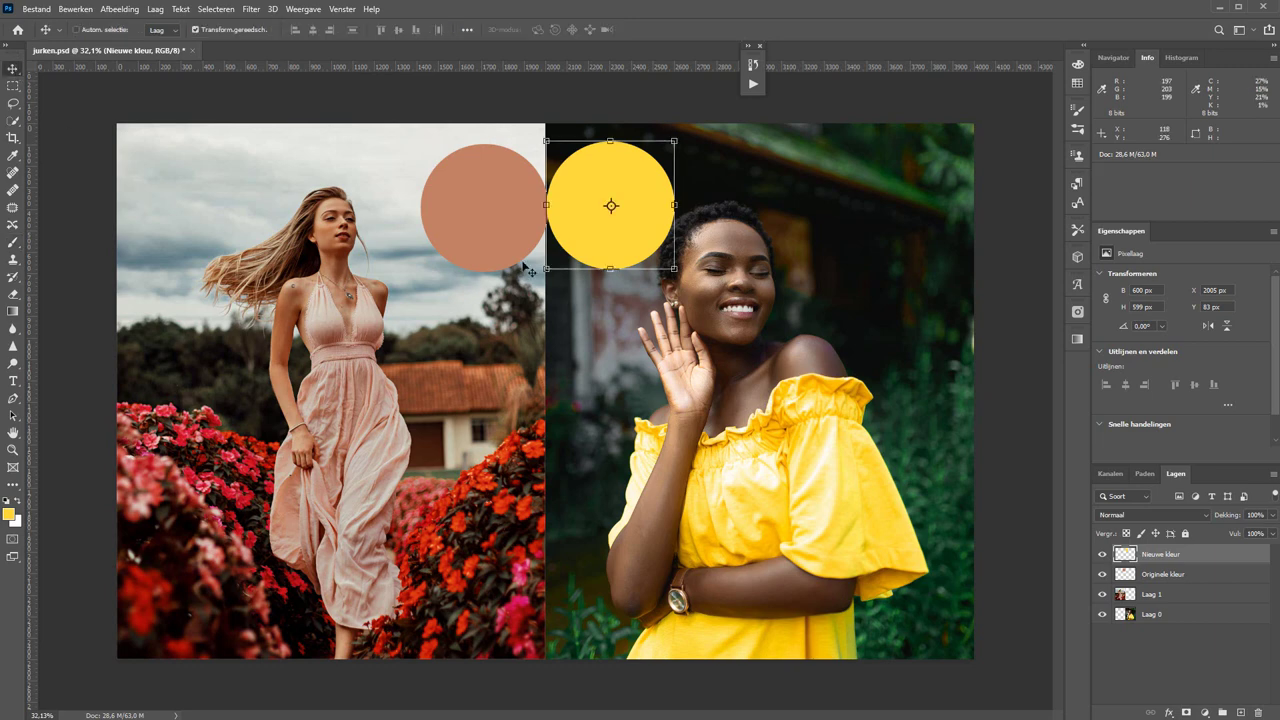
pyautogui.moveTo(612, 246); pyautogui.dragTo(561, 240)
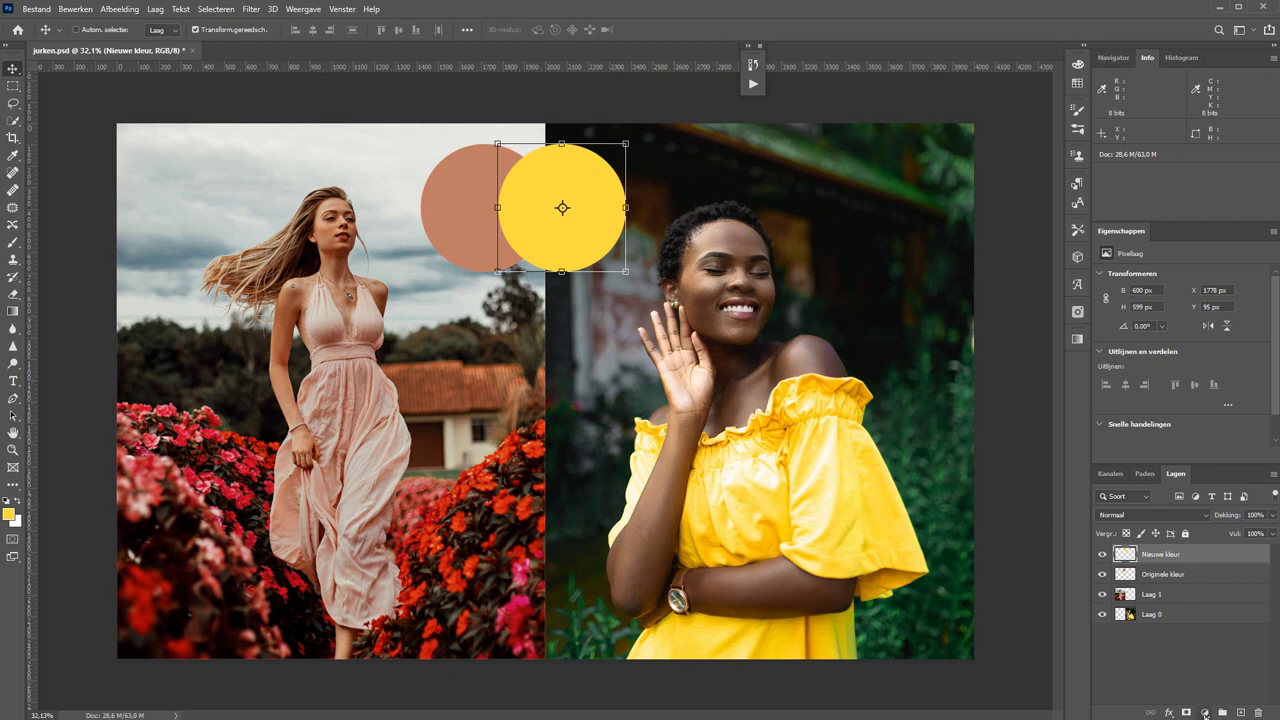
pyautogui.click(13, 157)
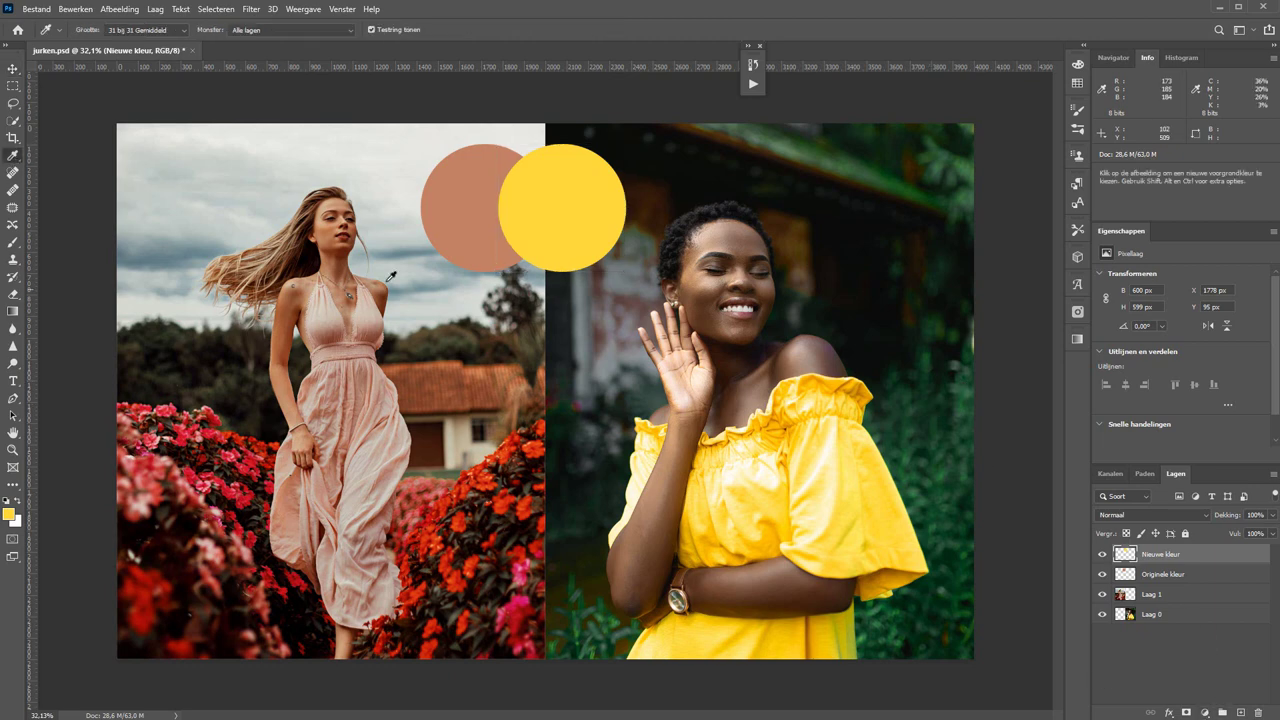
# Sample the salmon circle and add a solid colour fill Kleurenvulling 1 in c48265.
pyautogui.click(468, 195)
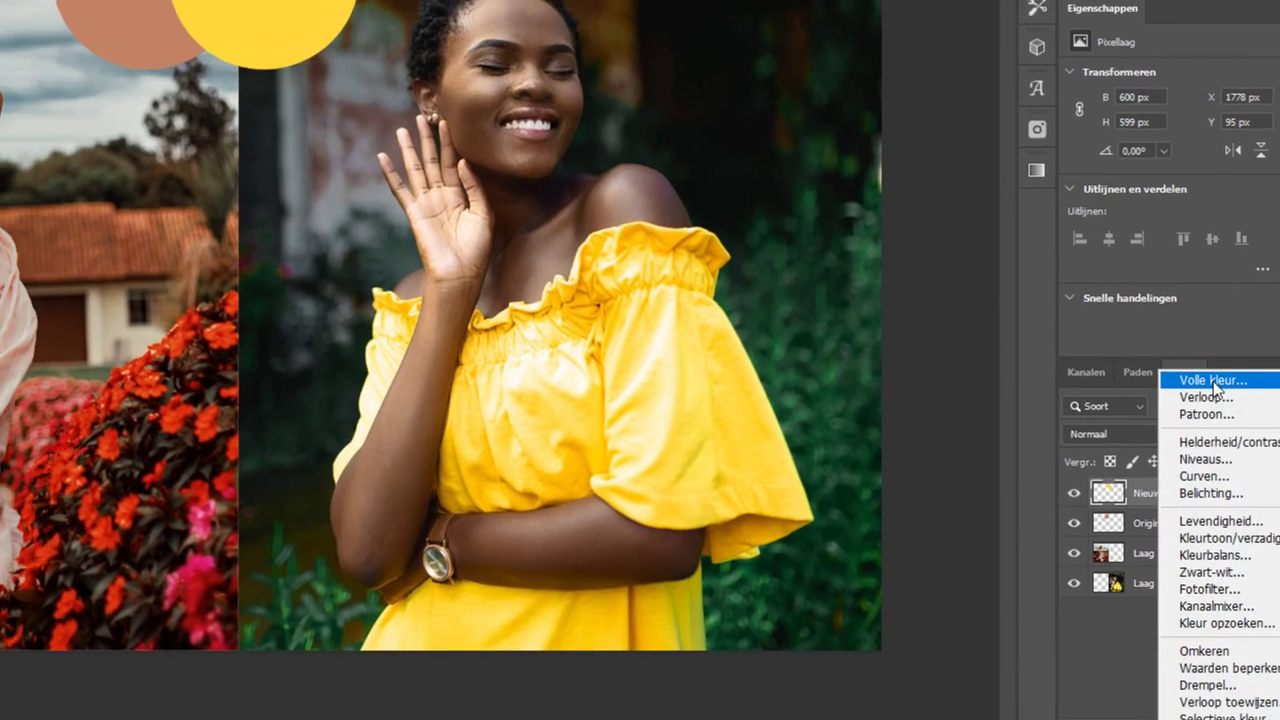
pyautogui.click(1213, 381)
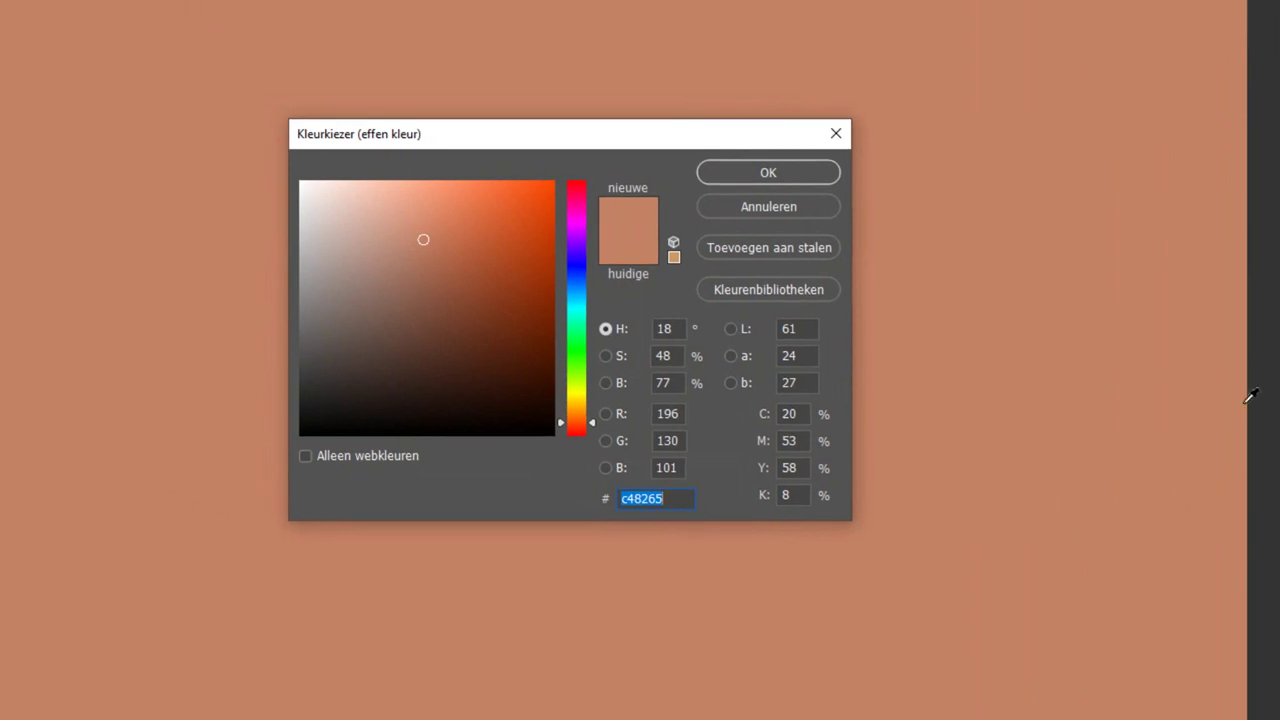
pyautogui.click(757, 175)
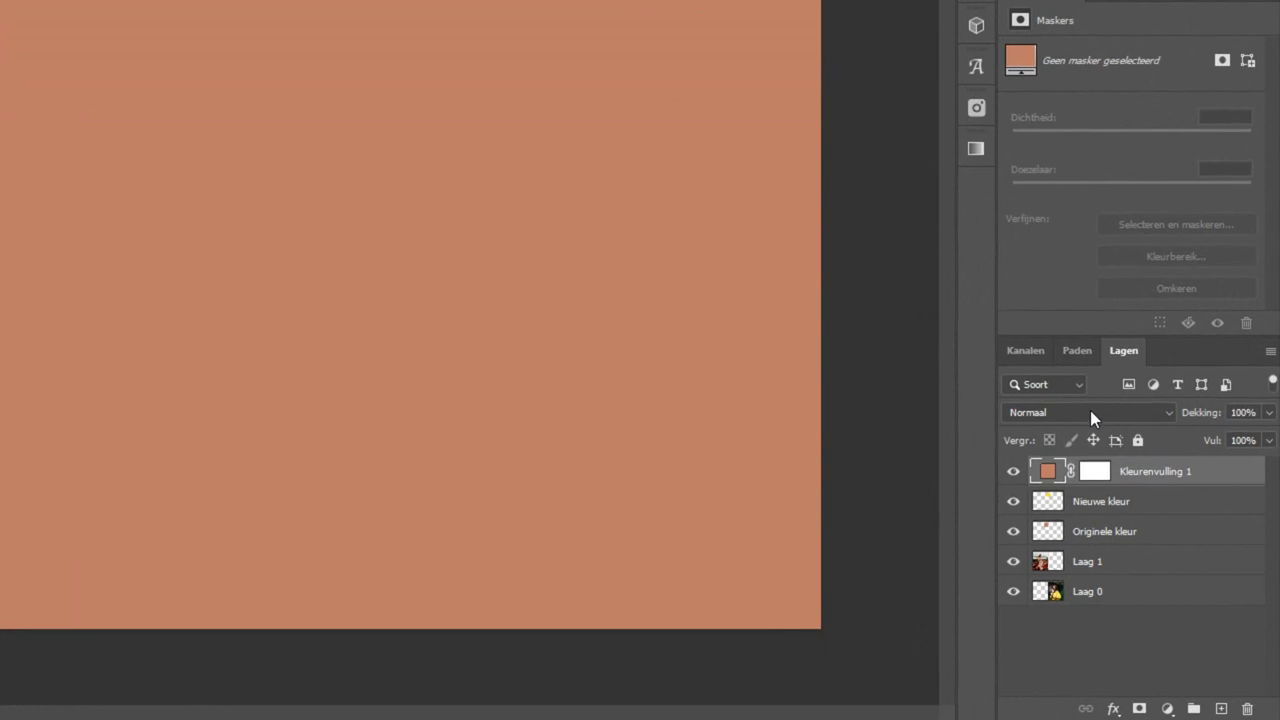
pyautogui.click(1090, 412)
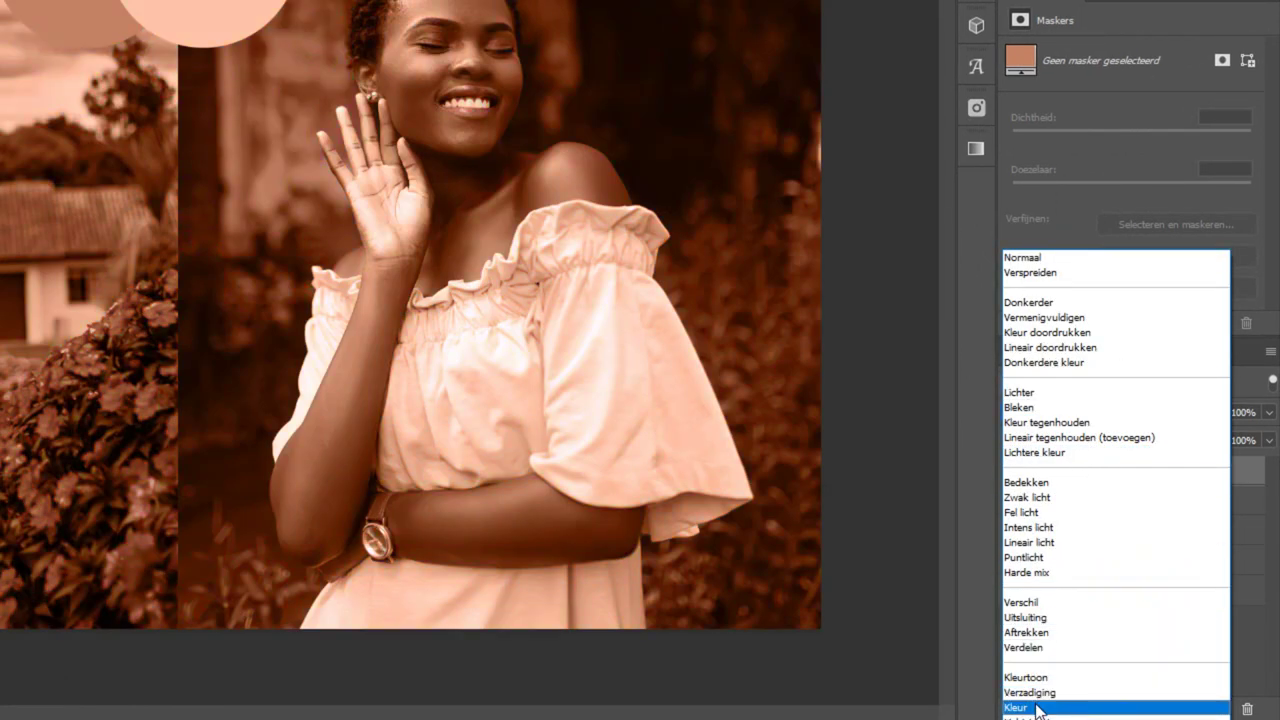
pyautogui.click(1037, 708)
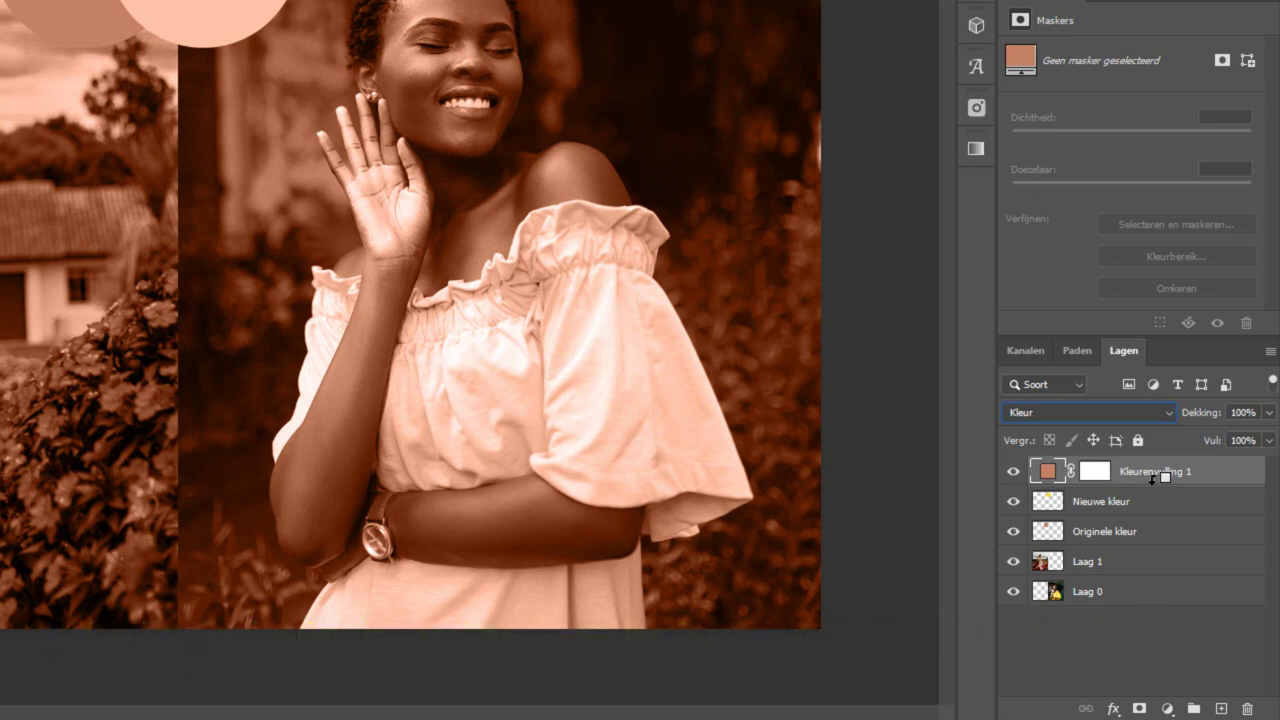
pyautogui.keyDown('alt'); pyautogui.click(1158, 478); pyautogui.keyUp('alt')
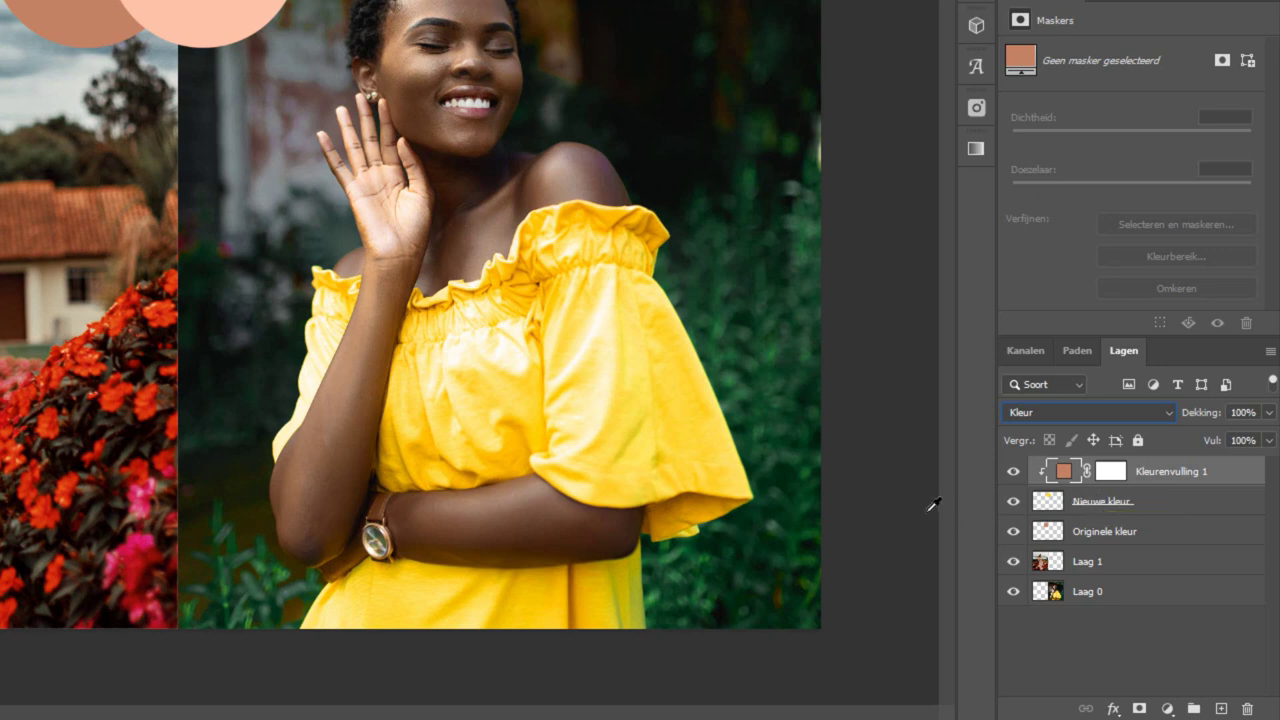
pyautogui.click(1013, 501)
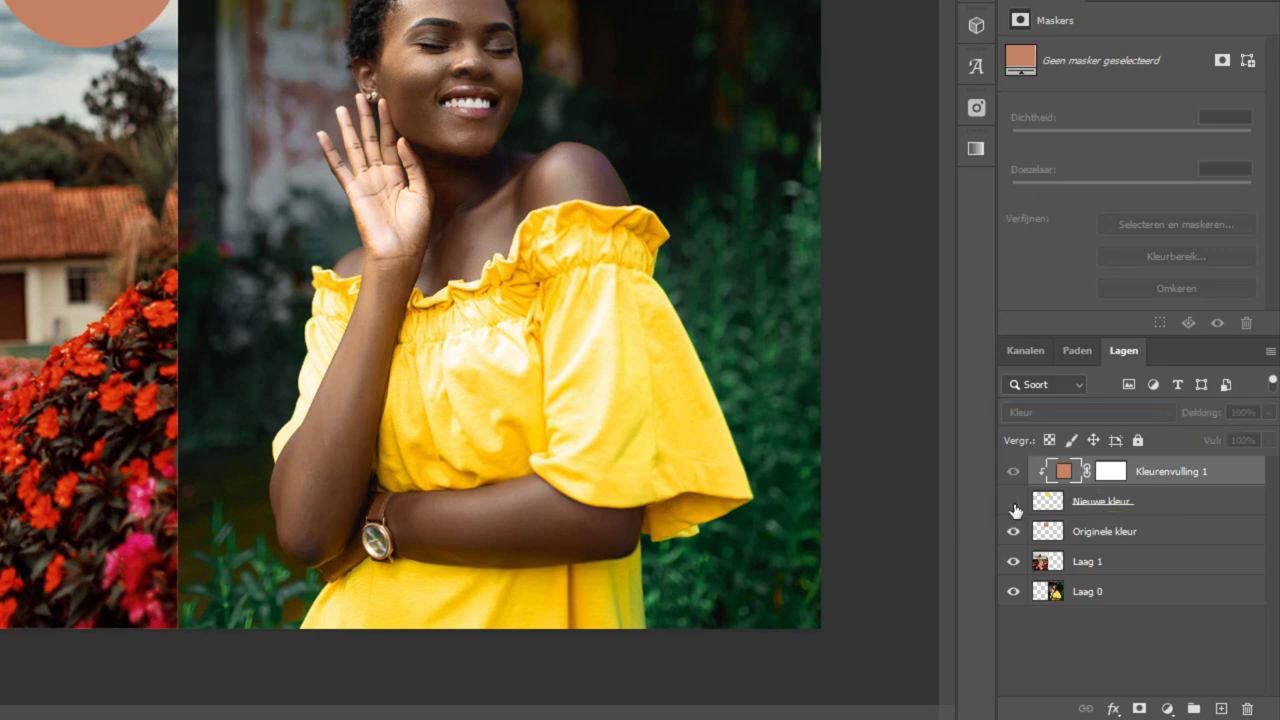
pyautogui.click(1013, 501)
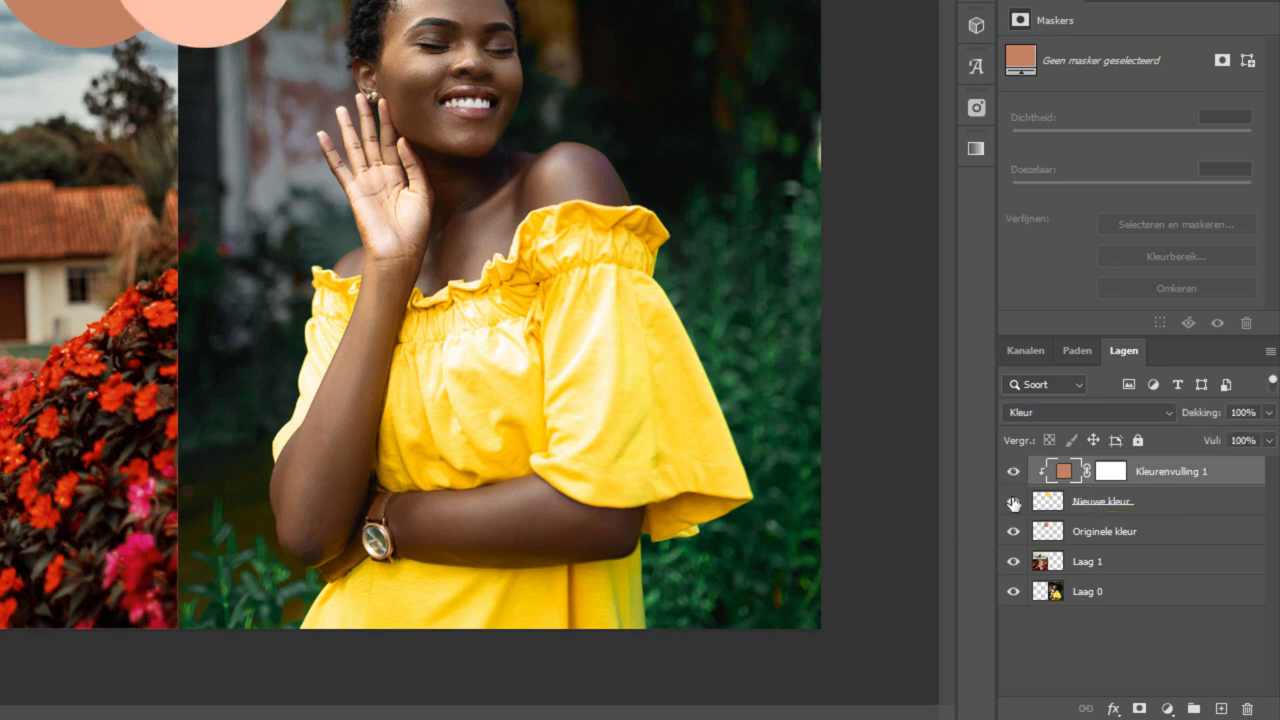
pyautogui.click(1013, 504)
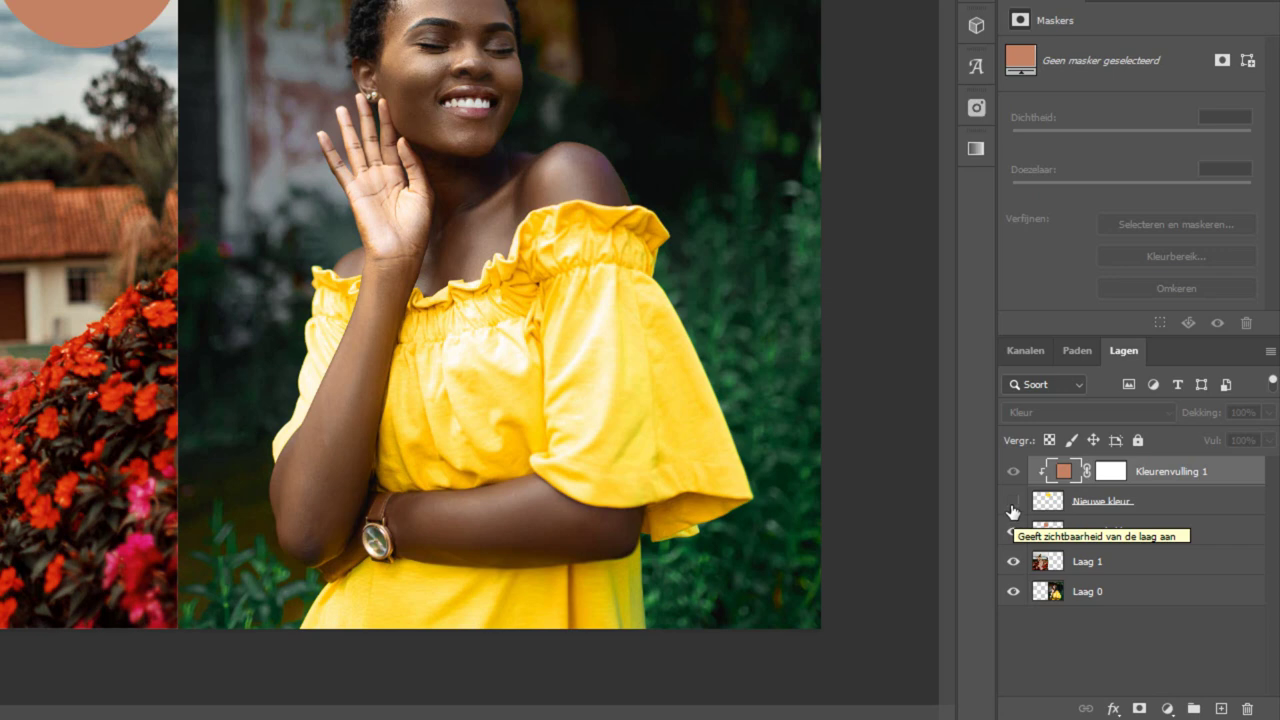
pyautogui.click(1013, 502)
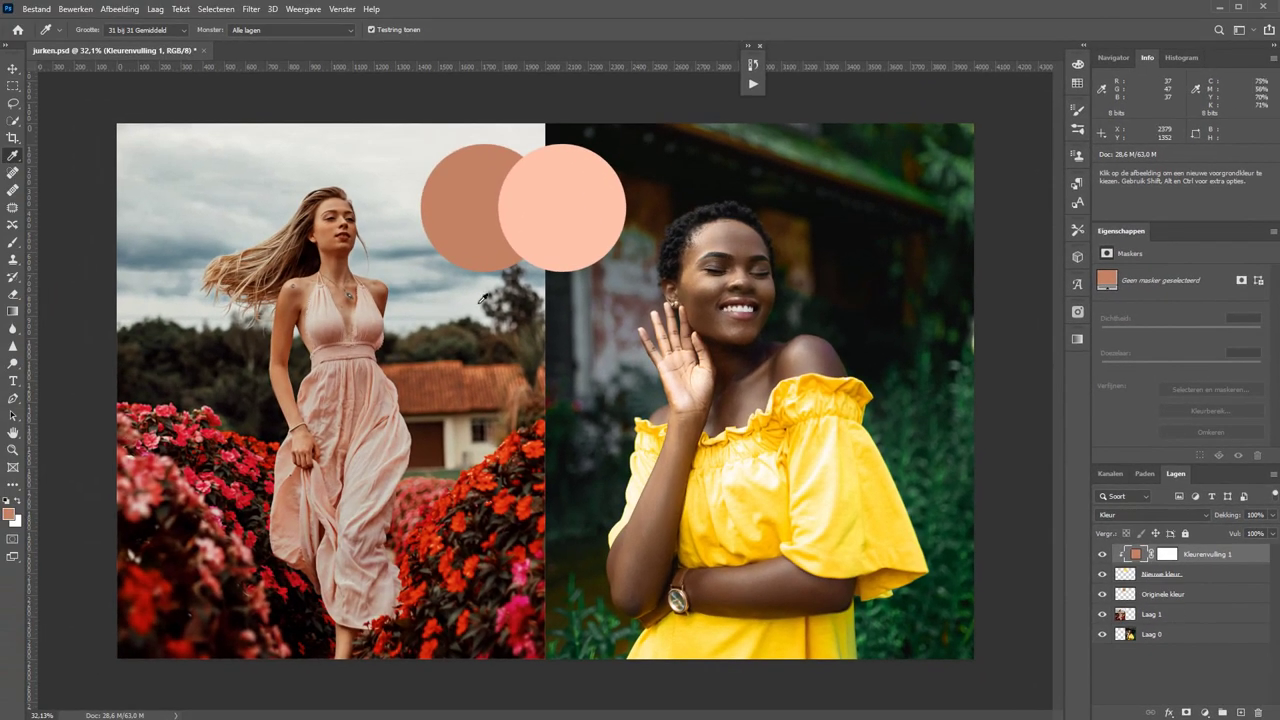
# Zoom in on the circles and add a Levels layer clipped to Kleurenvulling 1.
pyautogui.press('z')
pyautogui.moveTo(400, 308); pyautogui.dragTo(650, 140)
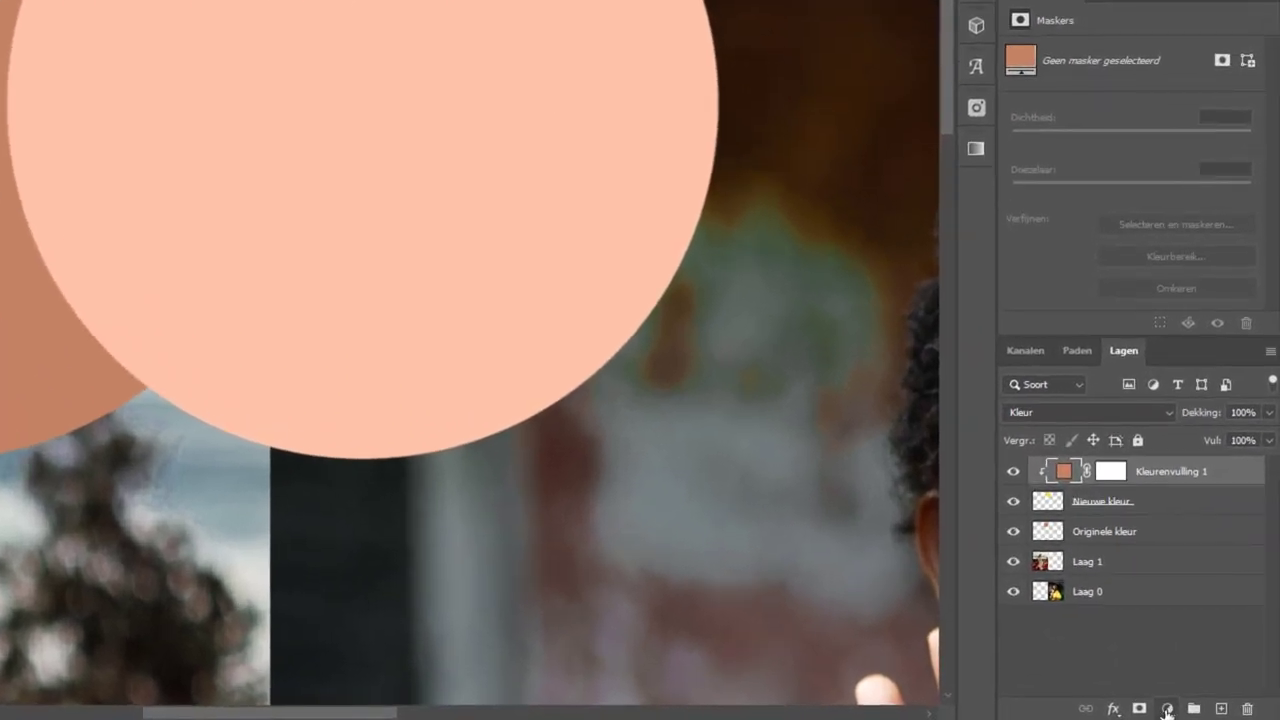
pyautogui.click(1167, 710)
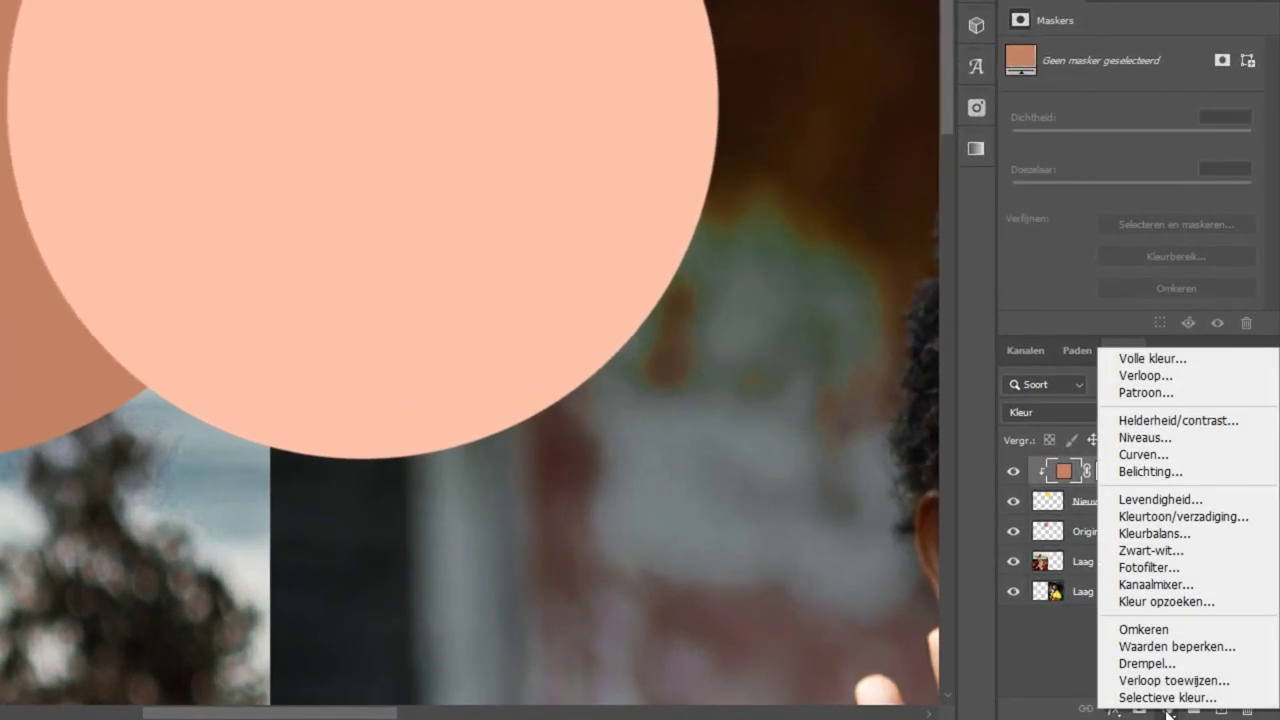
pyautogui.click(1136, 443)
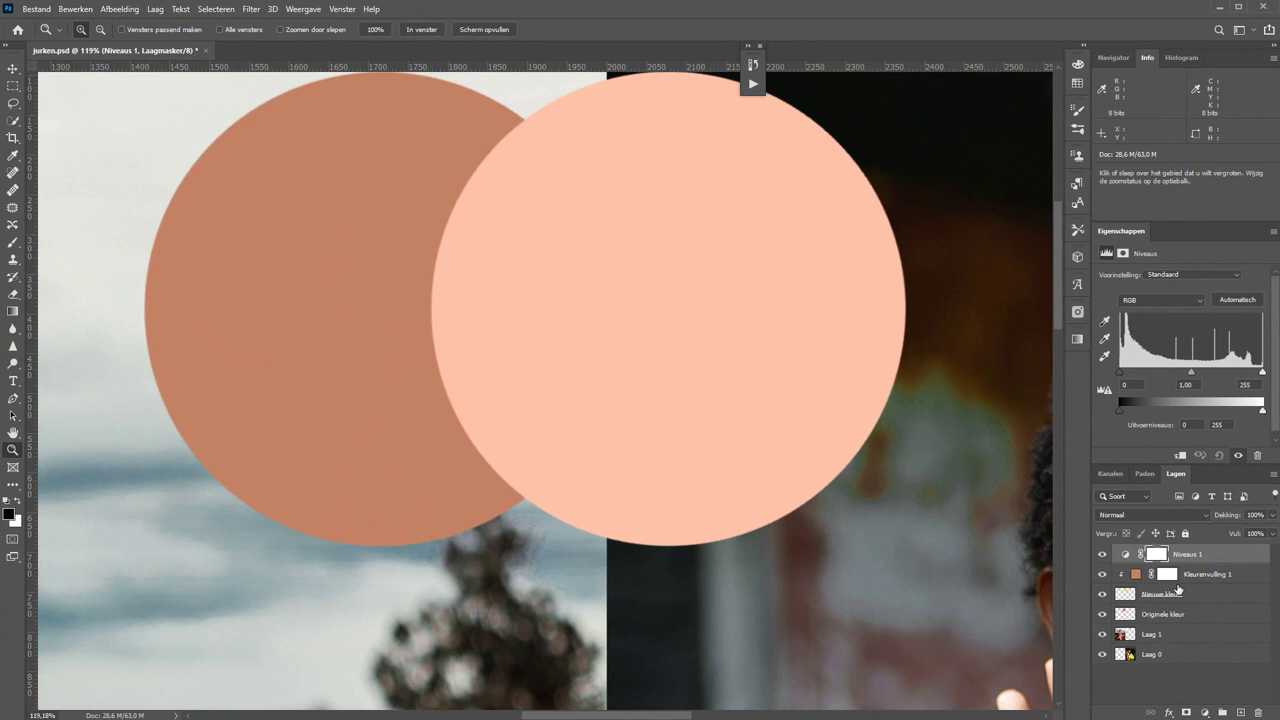
pyautogui.press('alt')
pyautogui.keyDown('alt'); pyautogui.click(1228, 560); pyautogui.keyUp('alt')
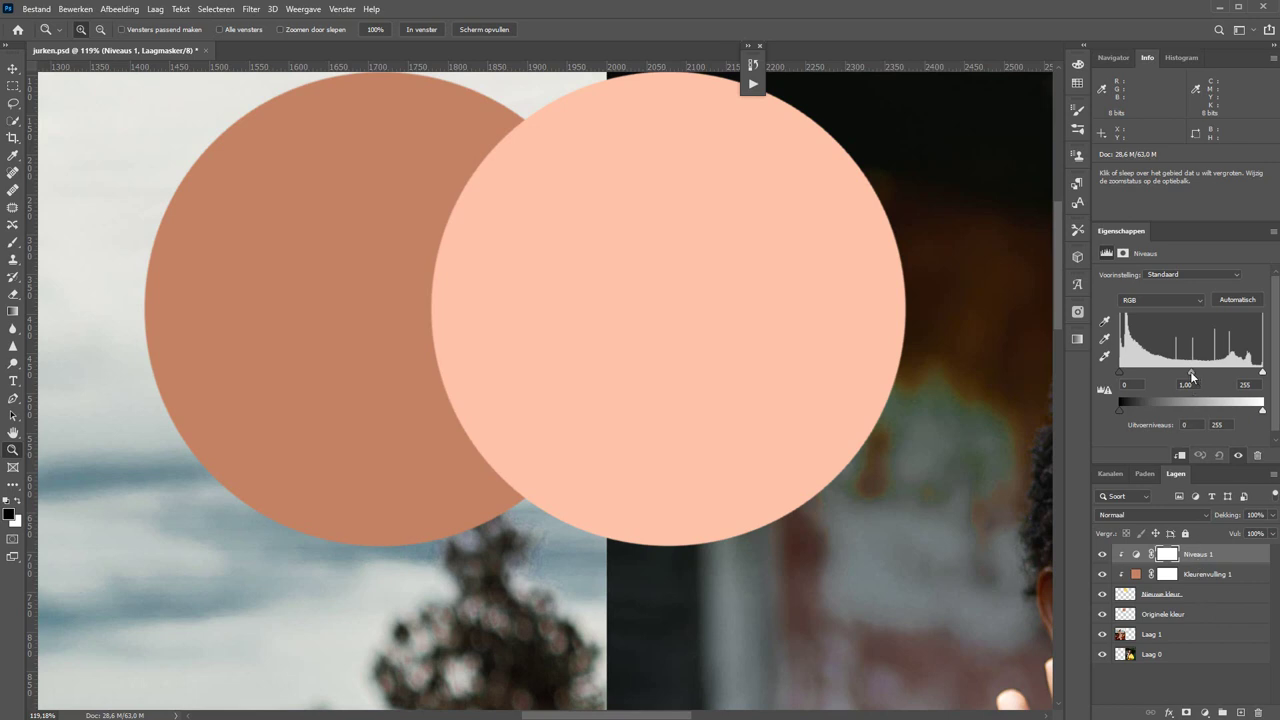
# Try the Levels midtone slider, lightening and then darkening the colour fill.
pyautogui.moveTo(1190, 371); pyautogui.dragTo(1179, 372)
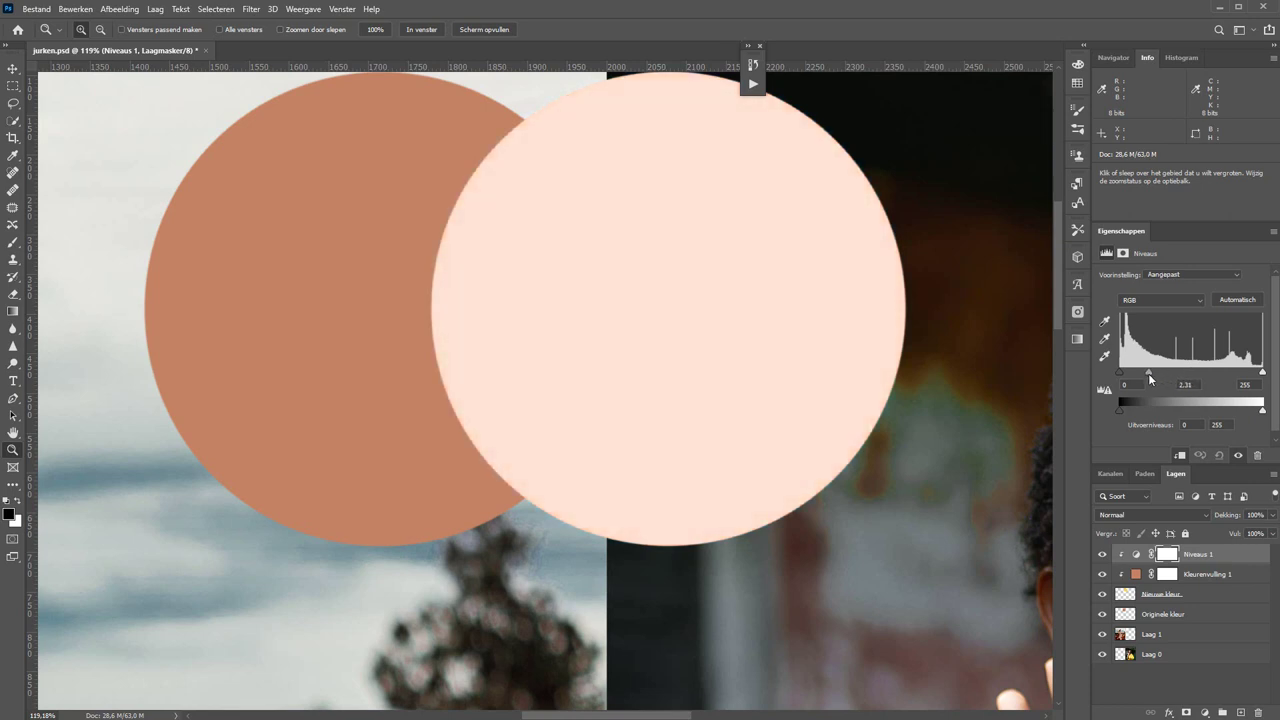
pyautogui.moveTo(1138, 374); pyautogui.dragTo(1113, 372)
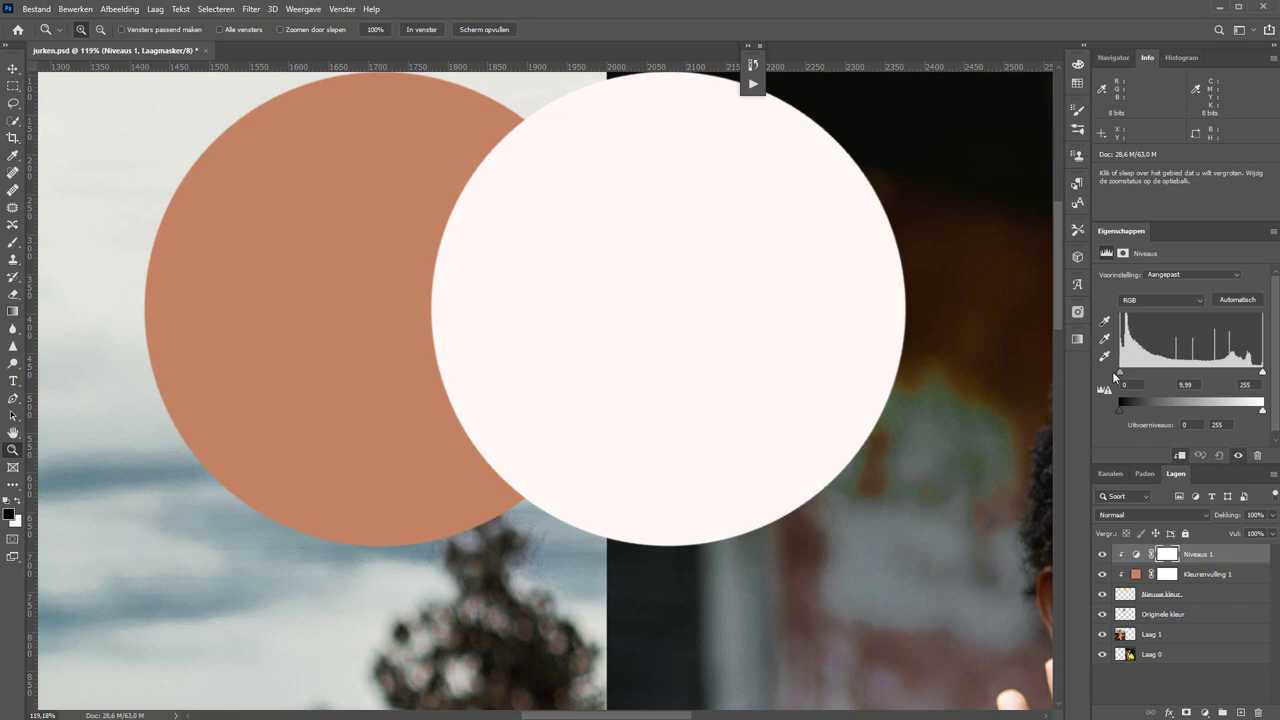
pyautogui.moveTo(1115, 374)
pyautogui.mouseDown()
pyautogui.moveTo(1264, 373)
pyautogui.moveTo(1194, 383)
pyautogui.mouseUp()
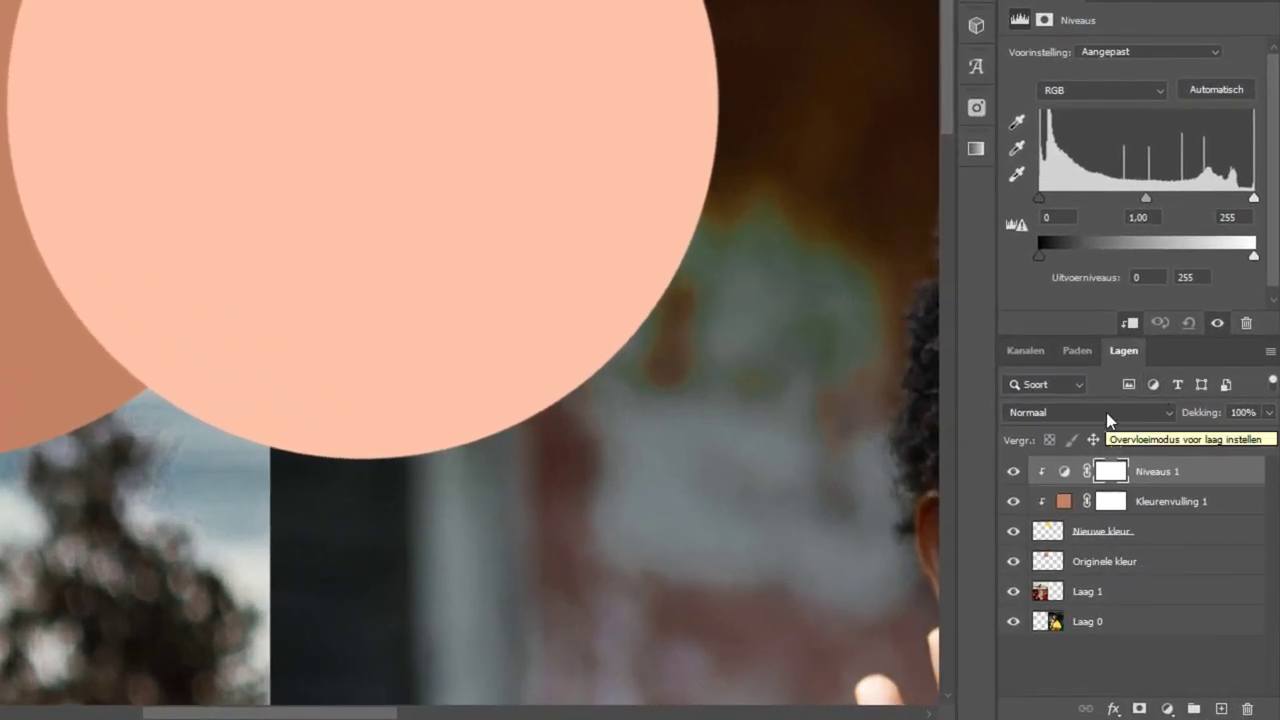
# Set Niveaus 1 to Lichtsterkte blending and drag its midtones darker.
pyautogui.click(1106, 412)
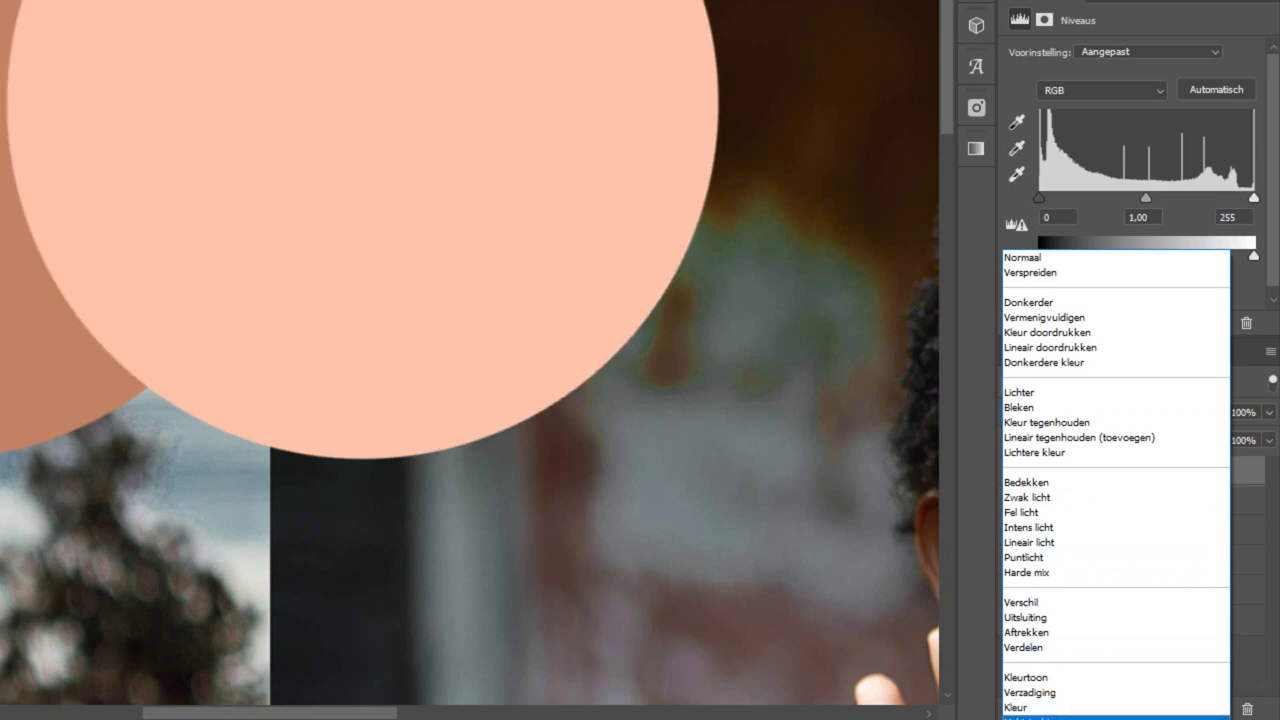
pyautogui.click(1040, 717)
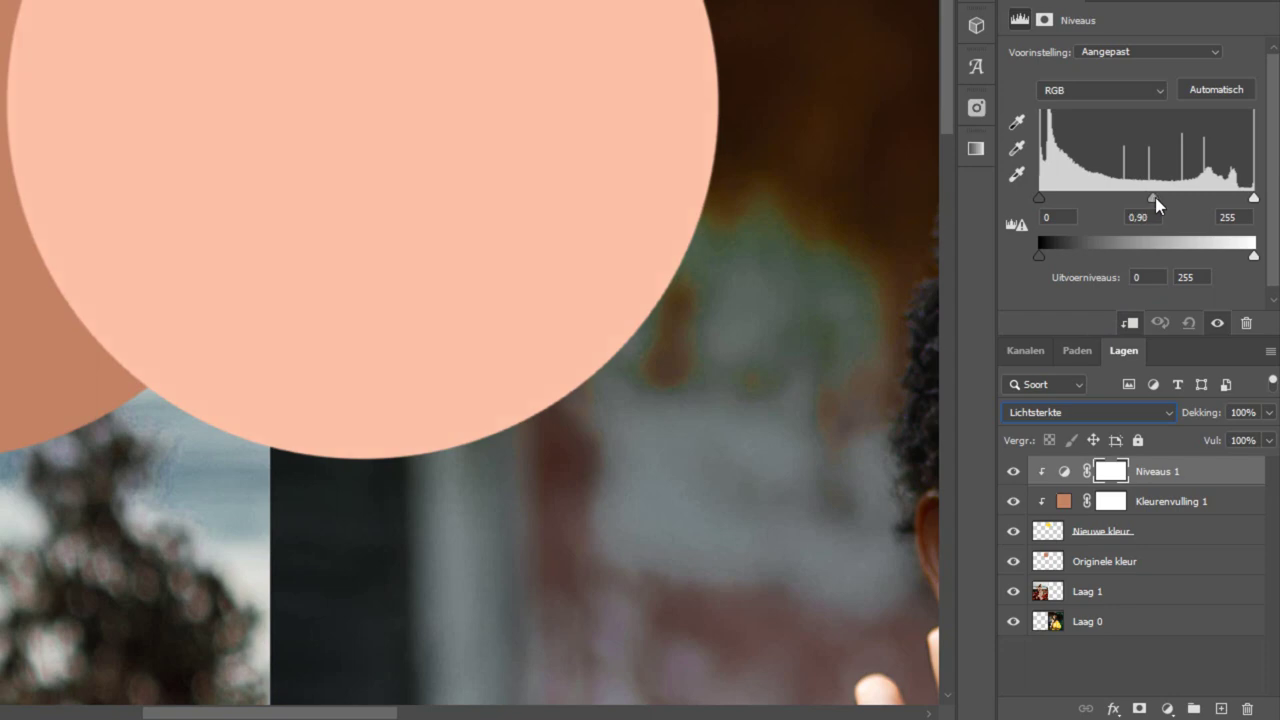
pyautogui.moveTo(1170, 197); pyautogui.dragTo(1203, 195)
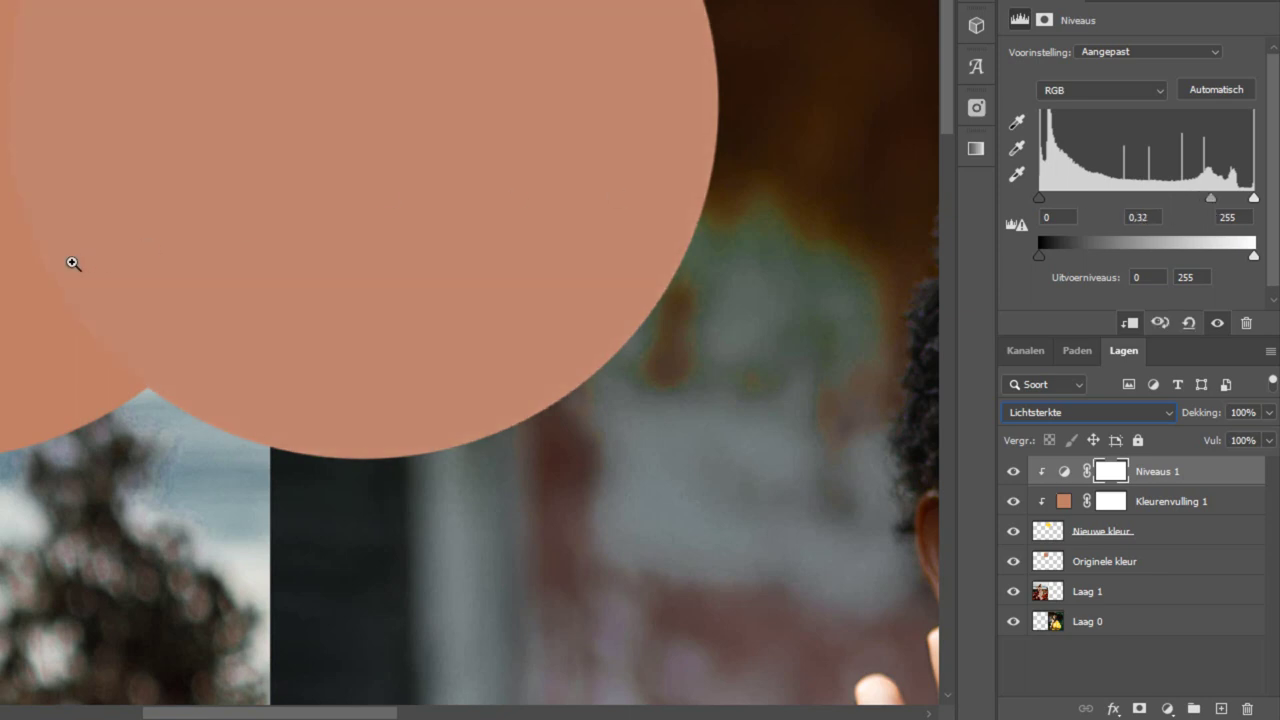
pyautogui.moveTo(14, 266); pyautogui.dragTo(172, 395)
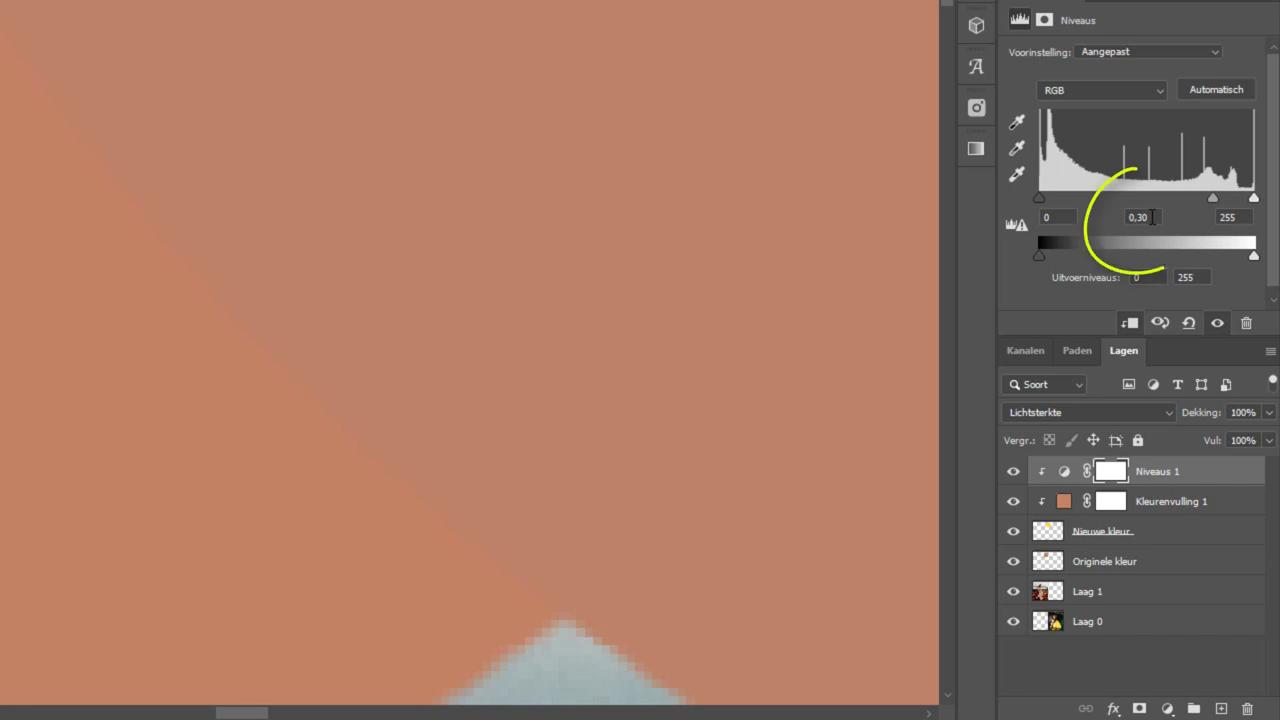
# Fine-tune the Levels midtone value to exactly 0,3, then view the whole photo.
pyautogui.click(1152, 217)
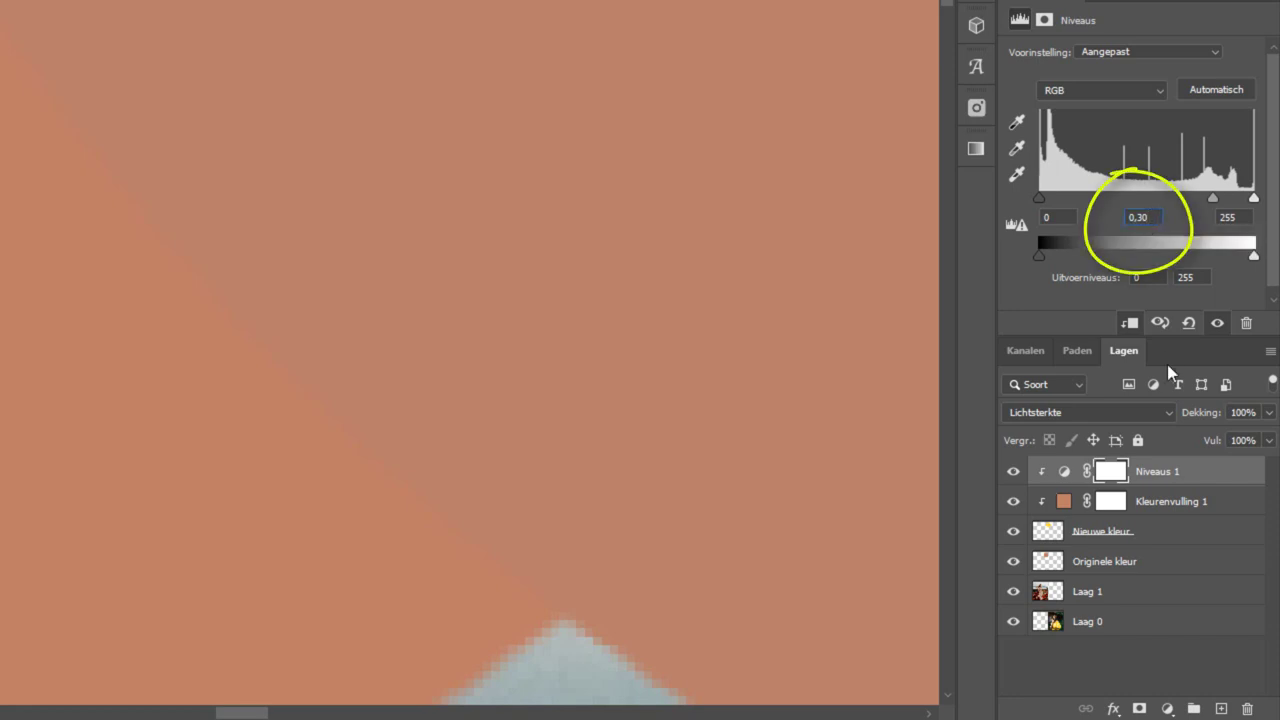
pyautogui.press('Up')
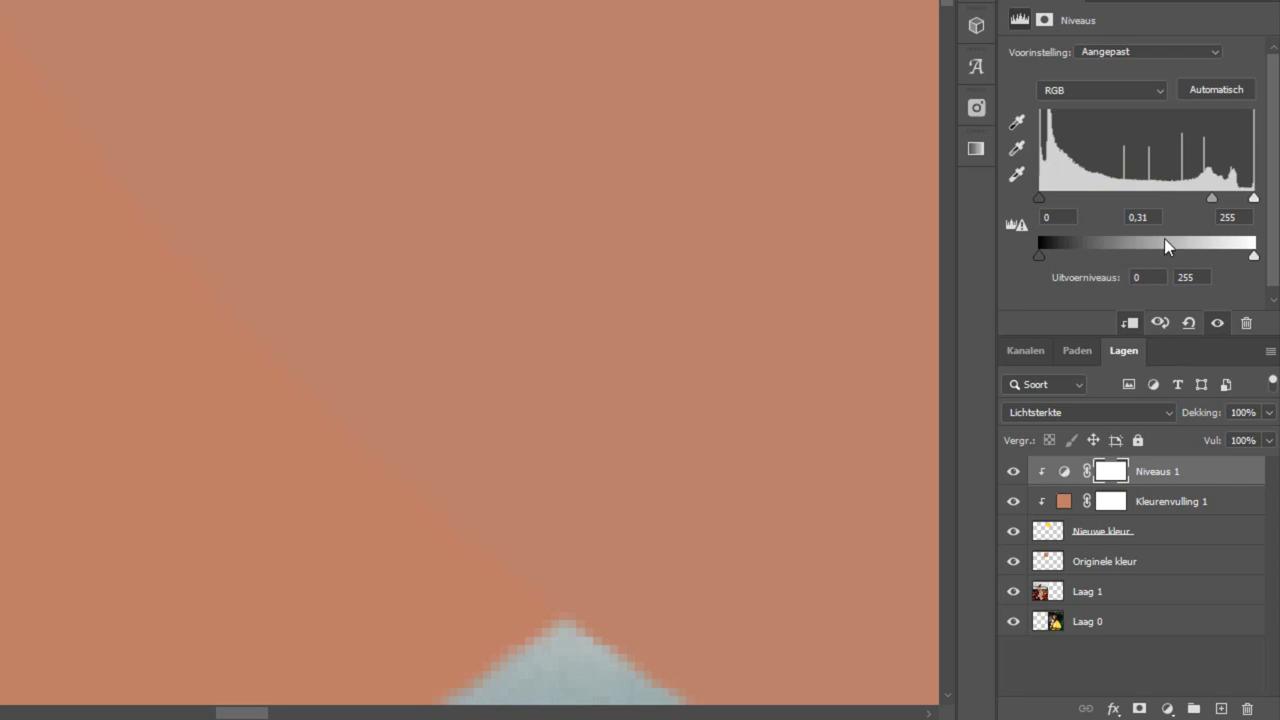
pyautogui.click(1150, 216)
pyautogui.press('Down')
pyautogui.press('Return')
pyautogui.hotkey('ctrl', '1')
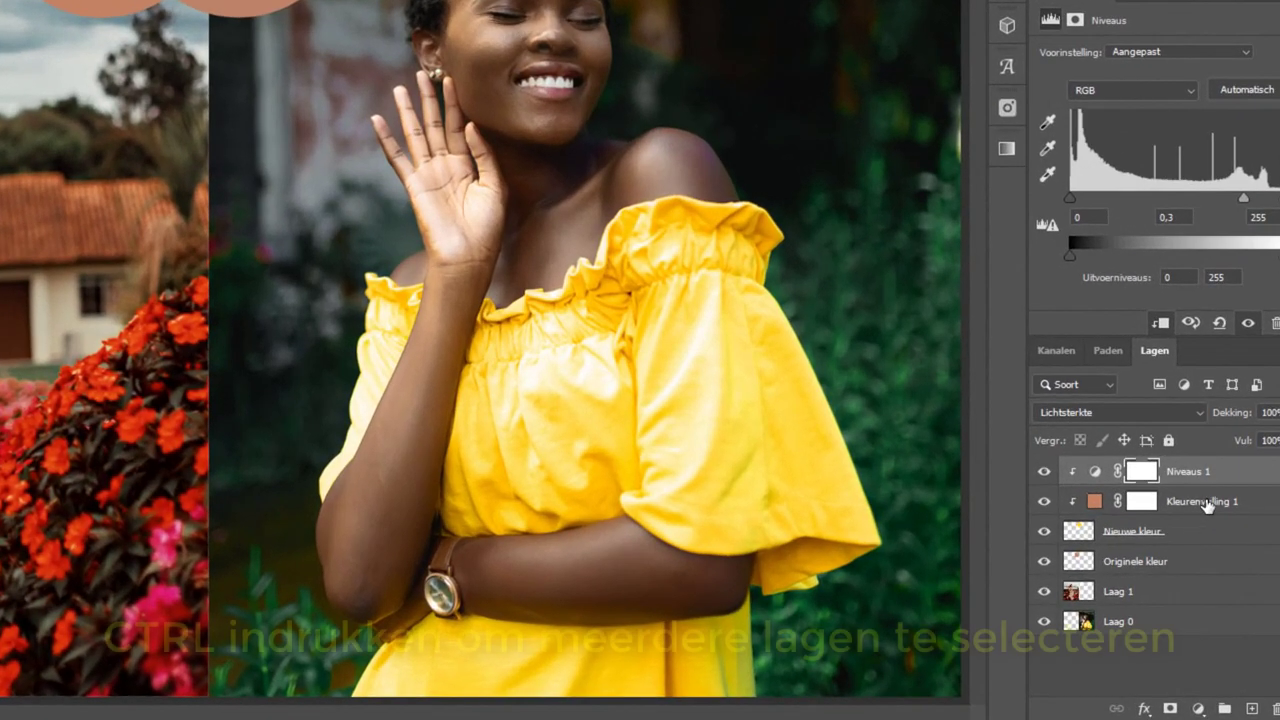
# Move Kleurenvulling 1 and Niveaus 1 above Laag 0 and hide every layer except Laag 0.
pyautogui.keyDown('ctrl'); pyautogui.click(1260, 507); pyautogui.keyUp('ctrl')
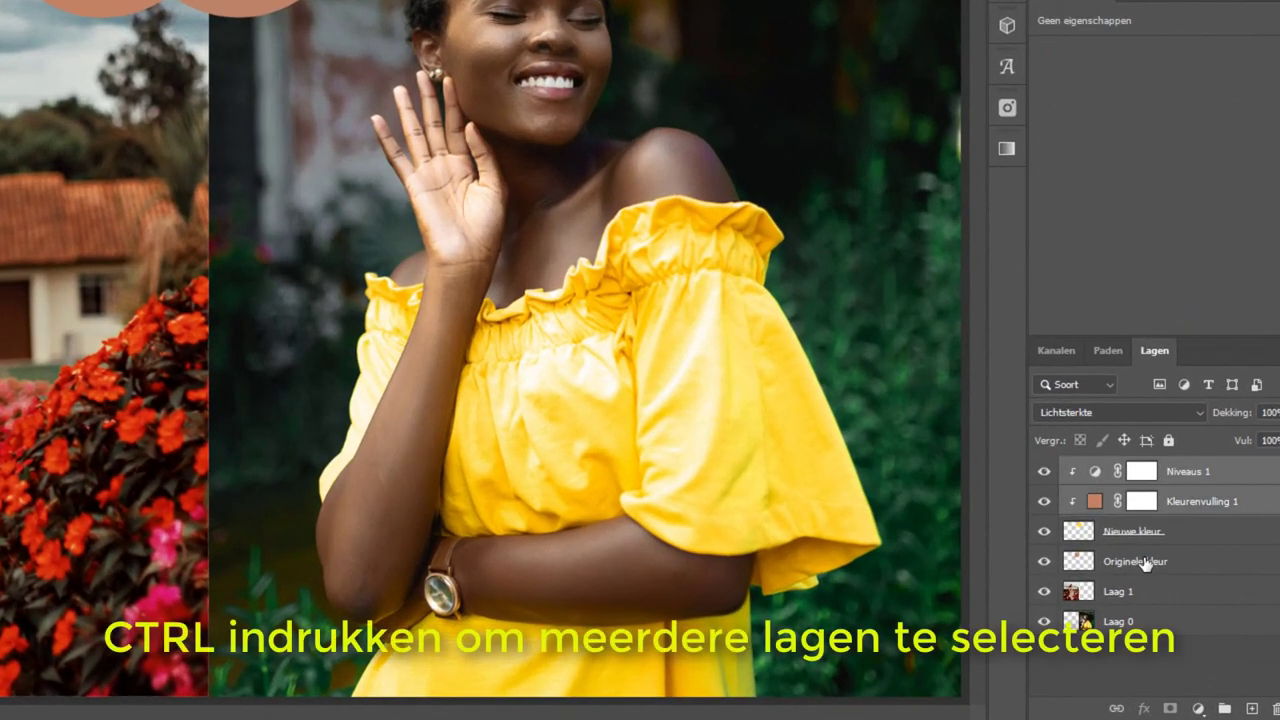
pyautogui.moveTo(1187, 507); pyautogui.dragTo(1167, 609)
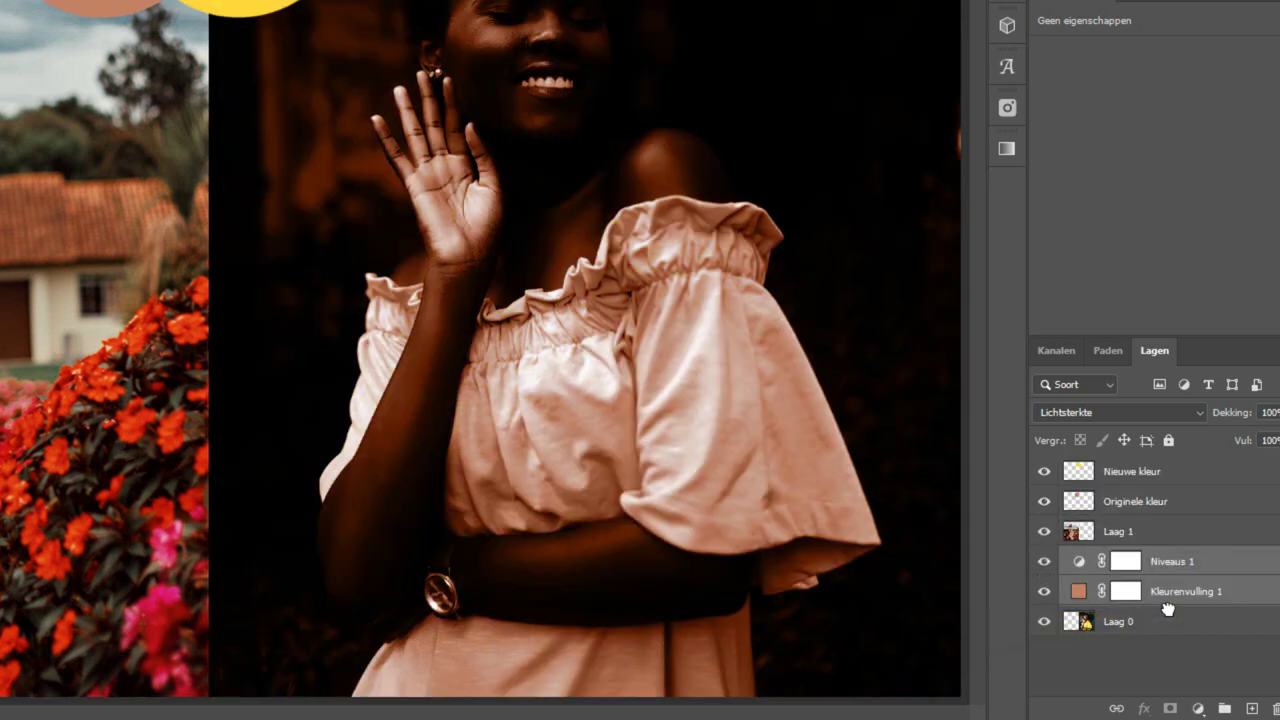
pyautogui.click(1044, 501)
pyautogui.click(1044, 471)
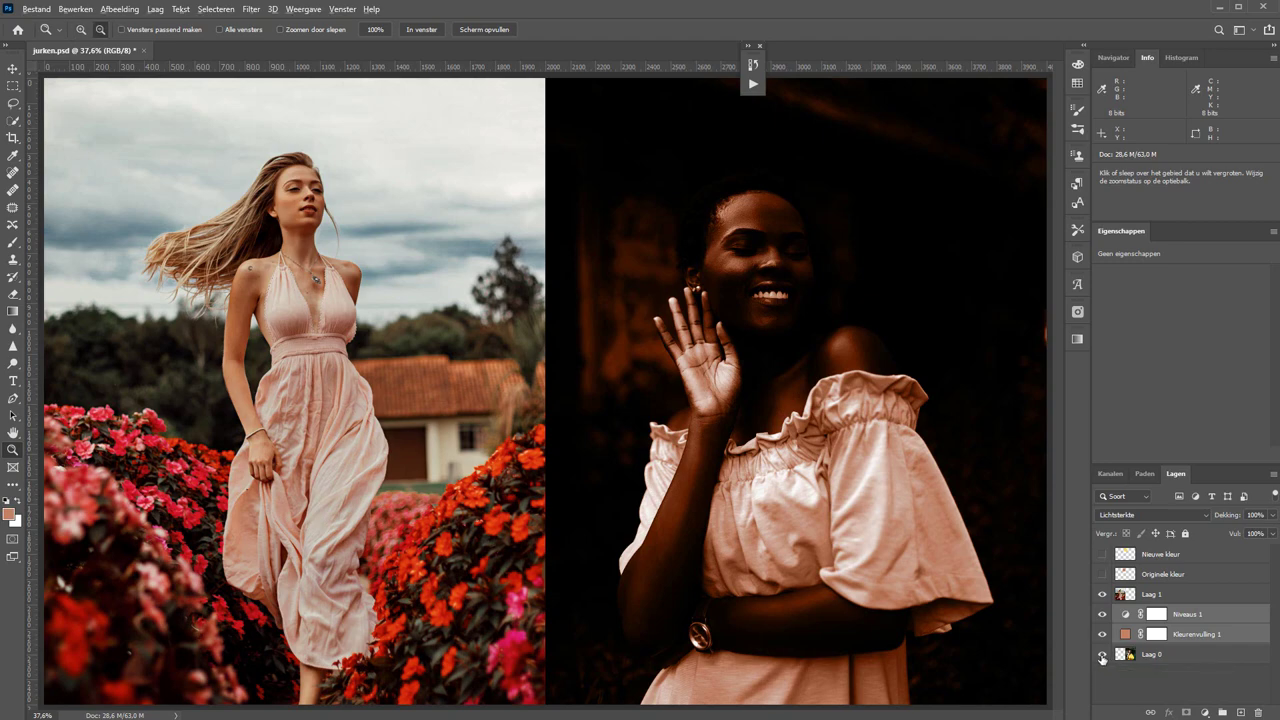
pyautogui.keyDown('alt'); pyautogui.click(1102, 655); pyautogui.keyUp('alt')
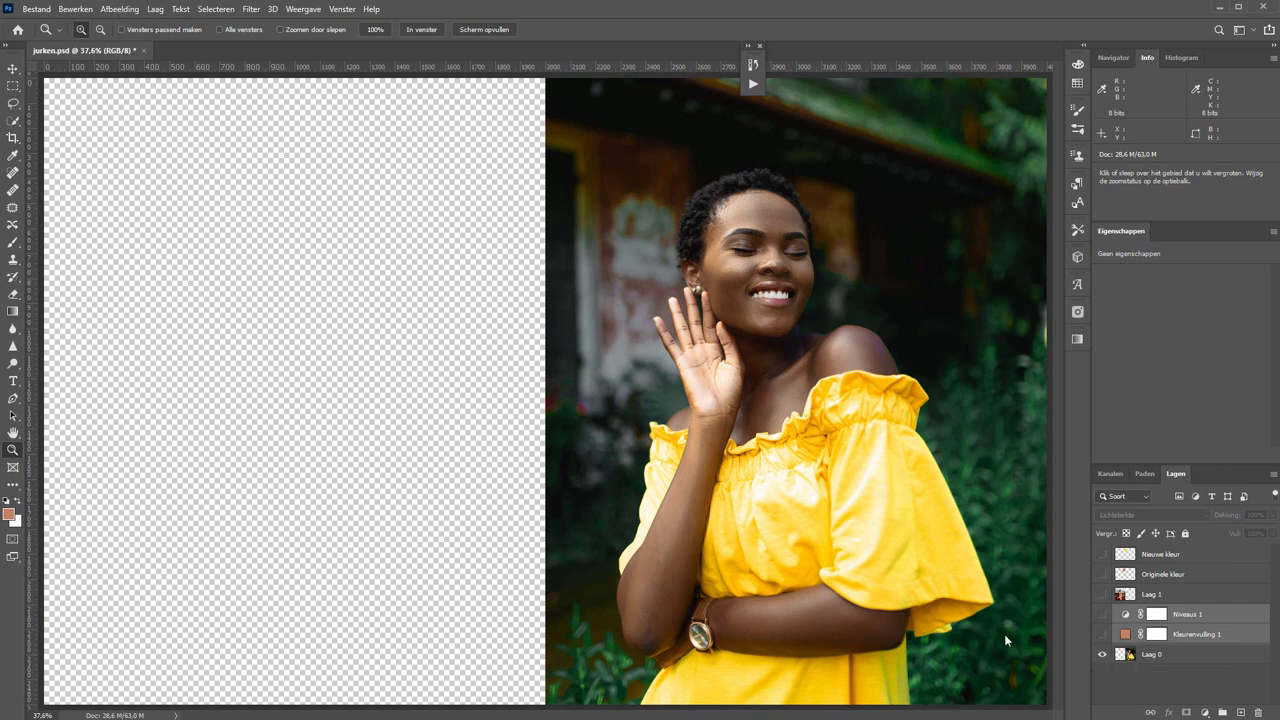
# Quick-select the yellow top on Laag 0, including the sleeve and ruffled shoulder.
pyautogui.click(13, 122)
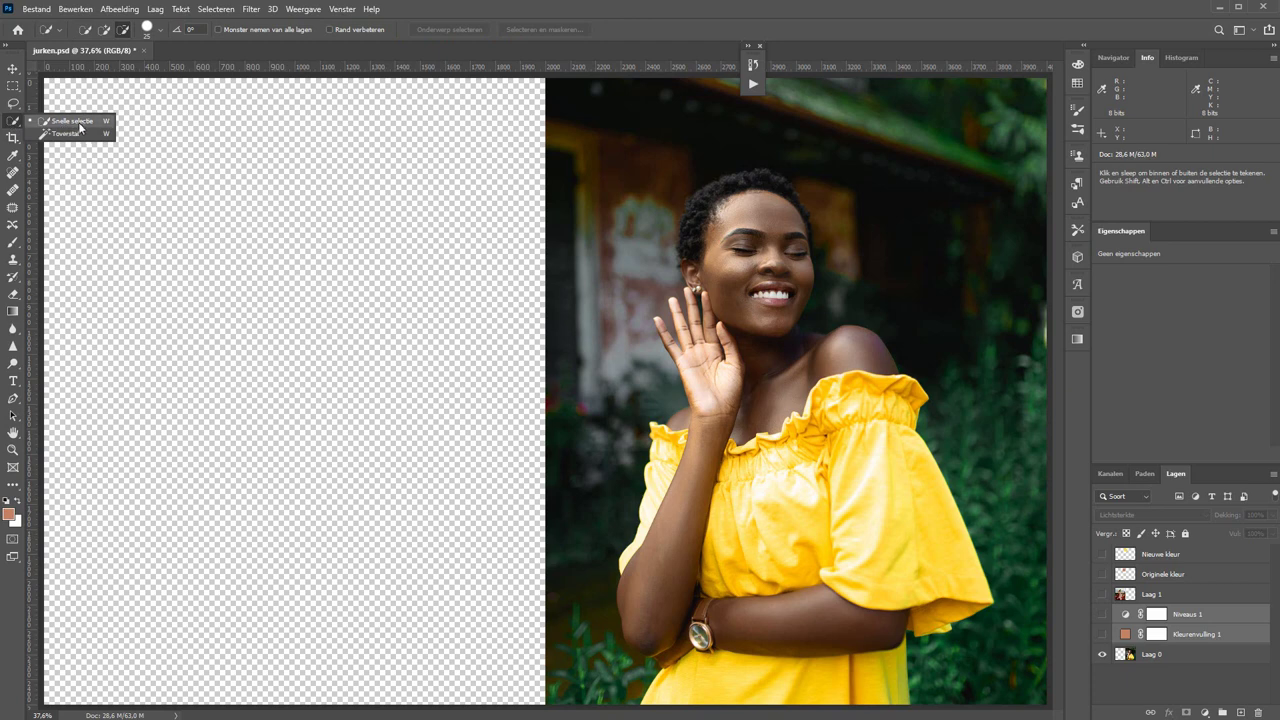
pyautogui.click(1150, 654)
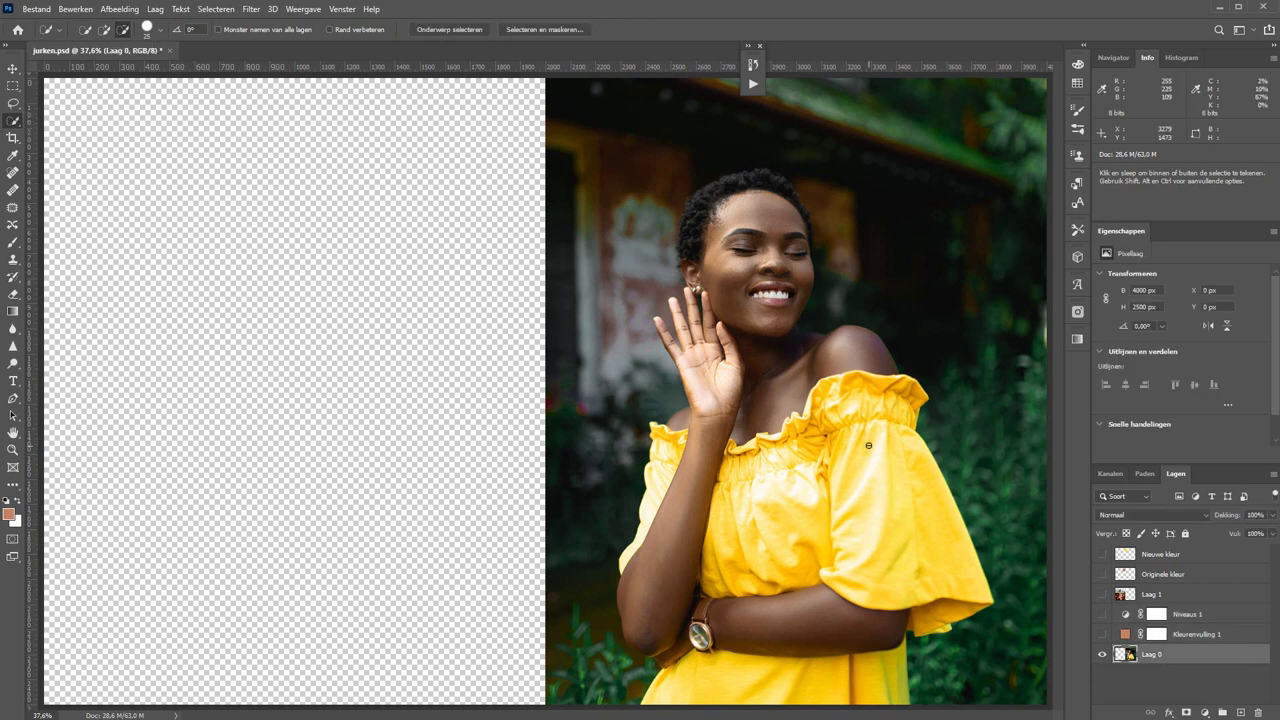
pyautogui.moveTo(866, 511); pyautogui.dragTo(909, 560)
pyautogui.moveTo(849, 389)
pyautogui.mouseDown()
pyautogui.moveTo(745, 453)
pyautogui.moveTo(663, 452)
pyautogui.mouseUp()
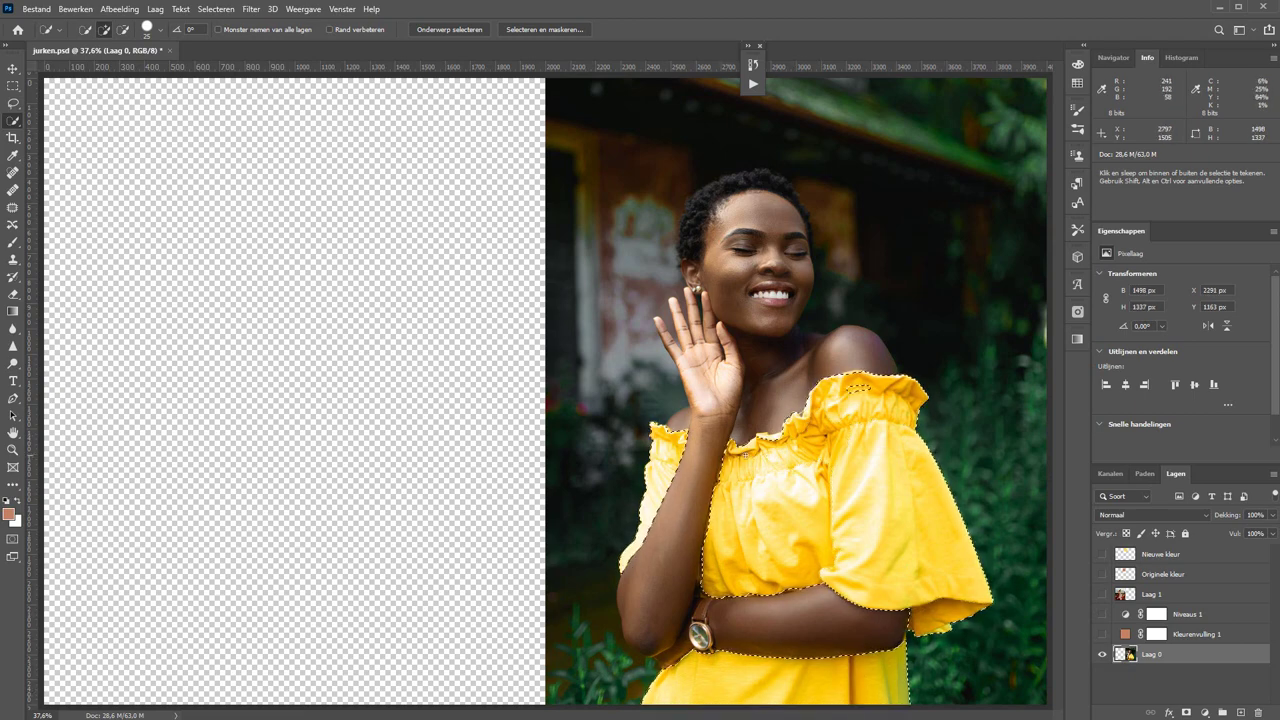
# Remove the gap between the shoulder ruffles from the selection and reshow the recolour layers.
pyautogui.press('z')
pyautogui.moveTo(850, 410)
pyautogui.mouseDown()
pyautogui.moveTo(694, 348)
pyautogui.moveTo(704, 475)
pyautogui.mouseUp()
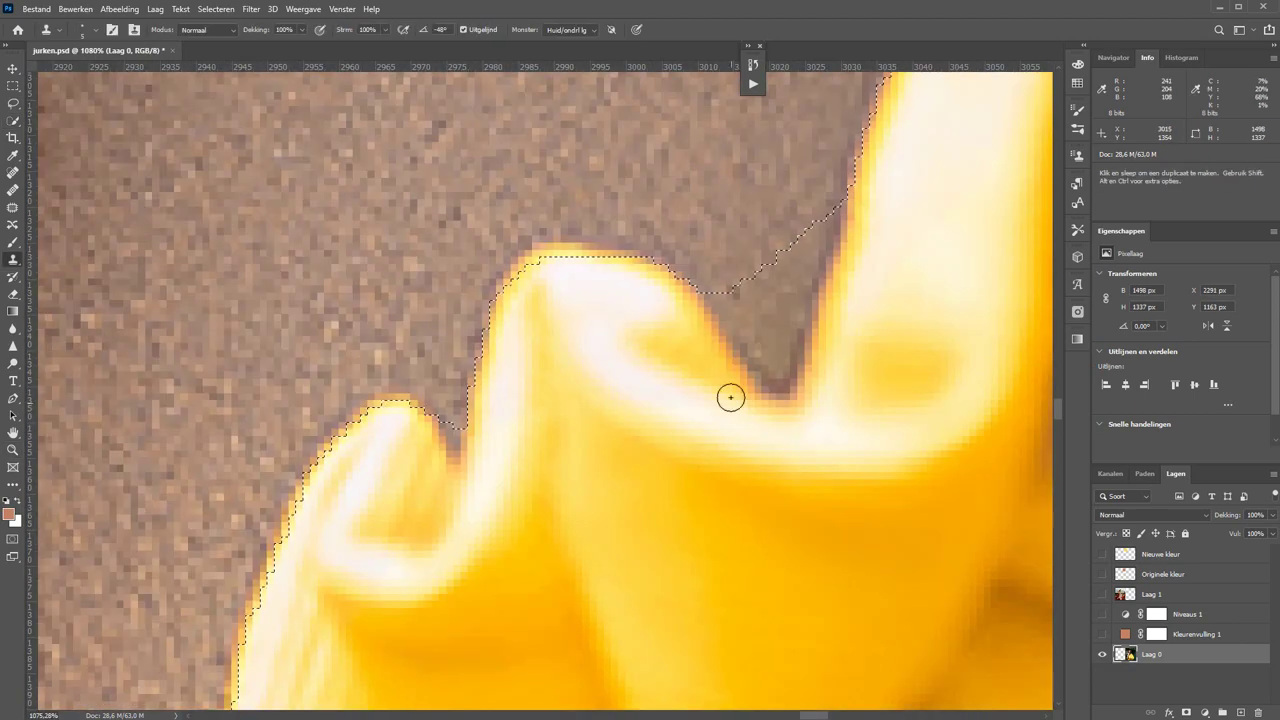
pyautogui.click(768, 314)
pyautogui.press('[')
pyautogui.press('[')
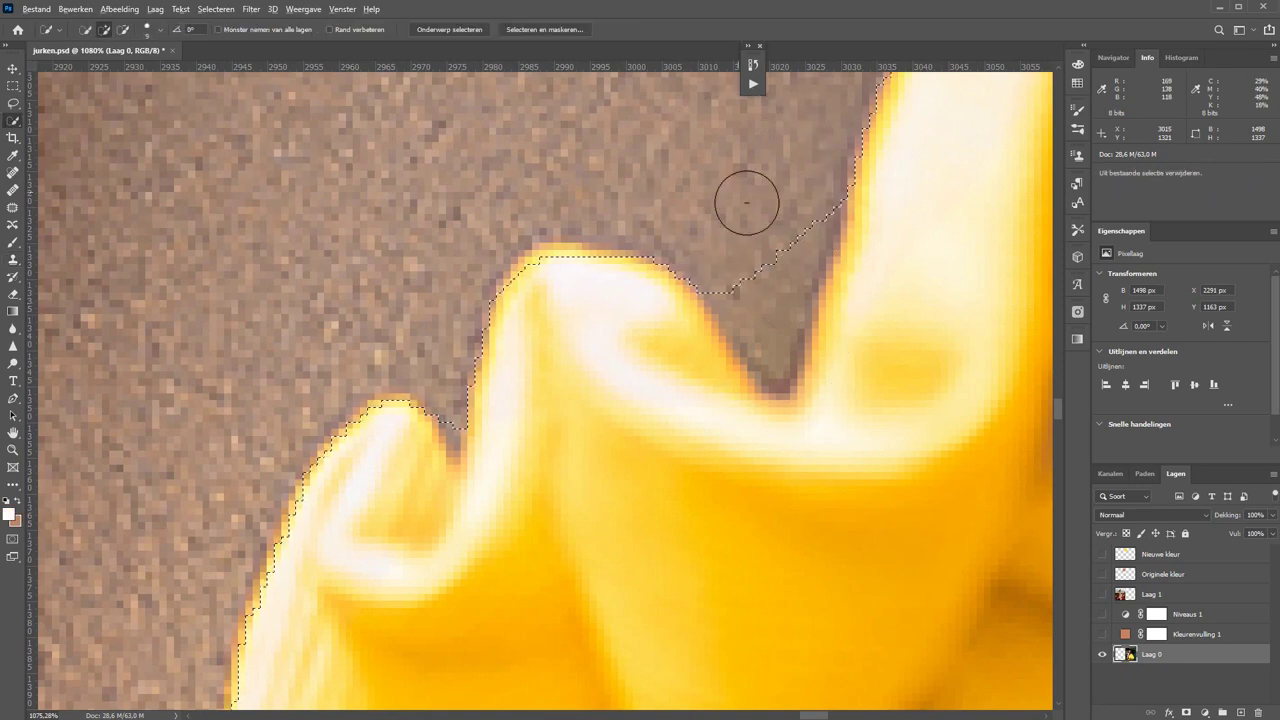
pyautogui.hotkey('ctrl', '0')
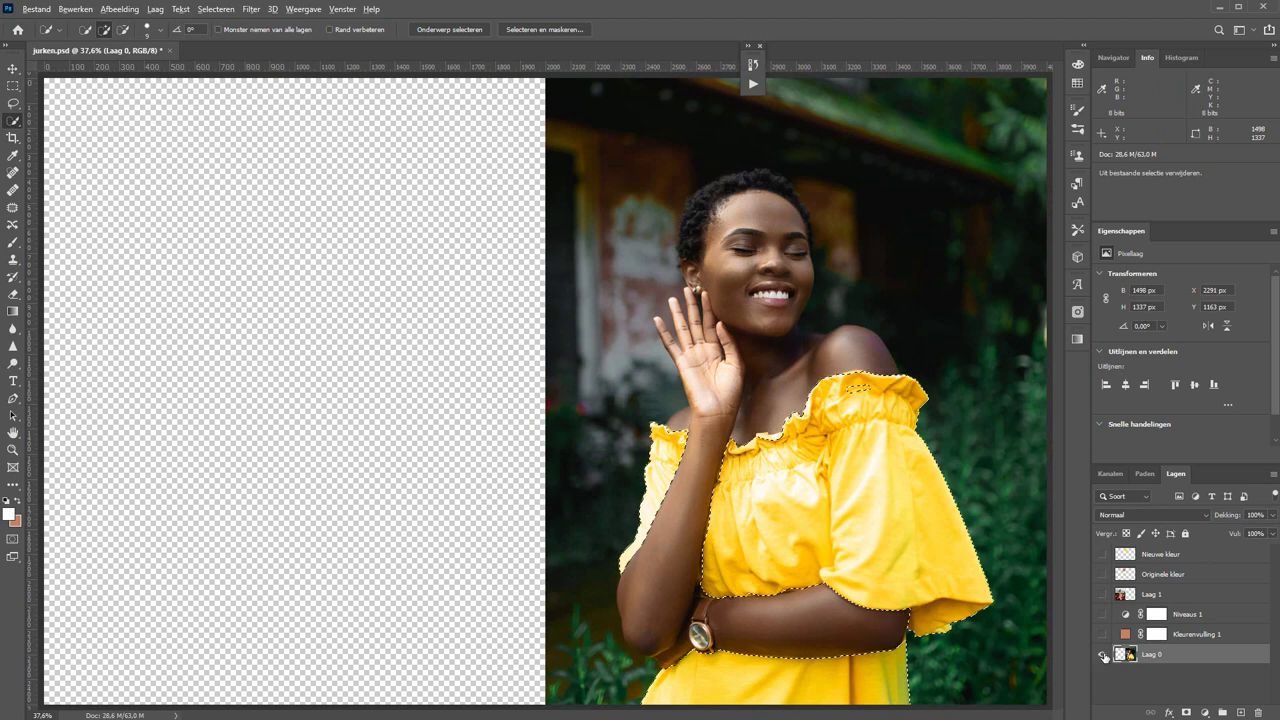
pyautogui.keyDown('alt'); pyautogui.click(1103, 655); pyautogui.keyUp('alt')
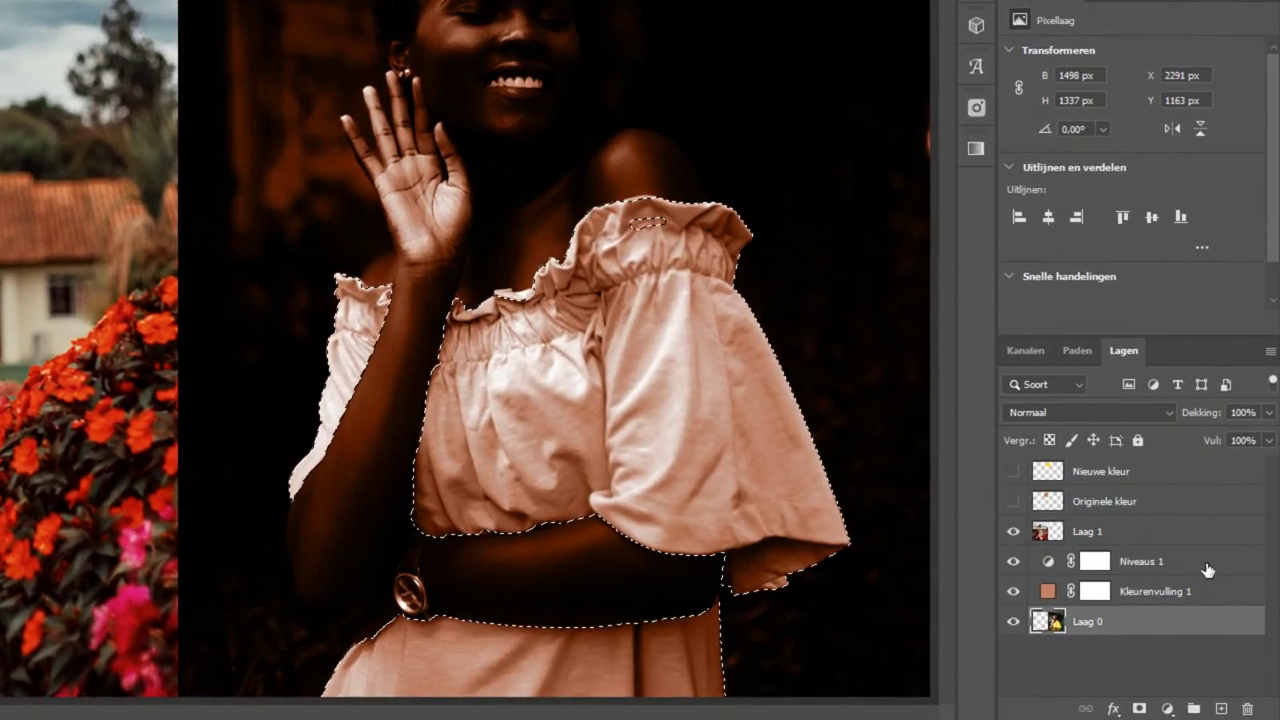
# Group Niveaus 1 and Kleurenvulling 1 into Groep 1 and mask it to the dress selection.
pyautogui.click(1205, 564)
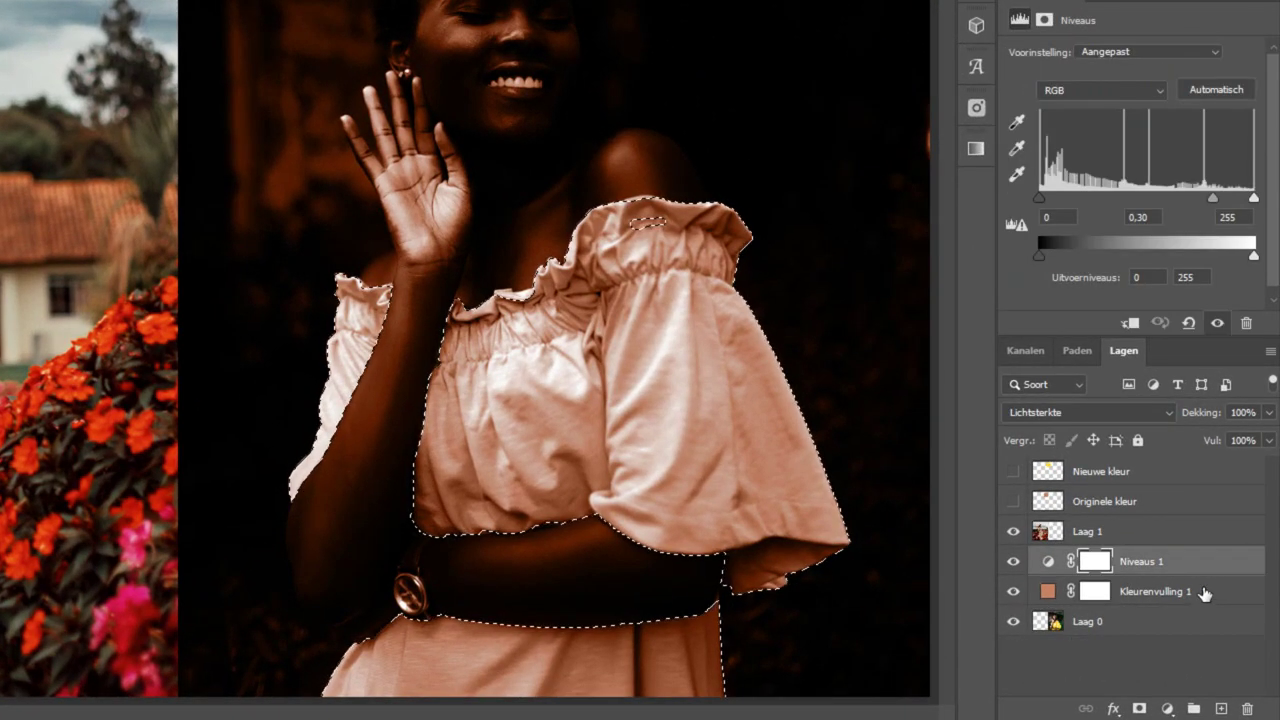
pyautogui.keyDown('shift'); pyautogui.click(1204, 594); pyautogui.keyUp('shift')
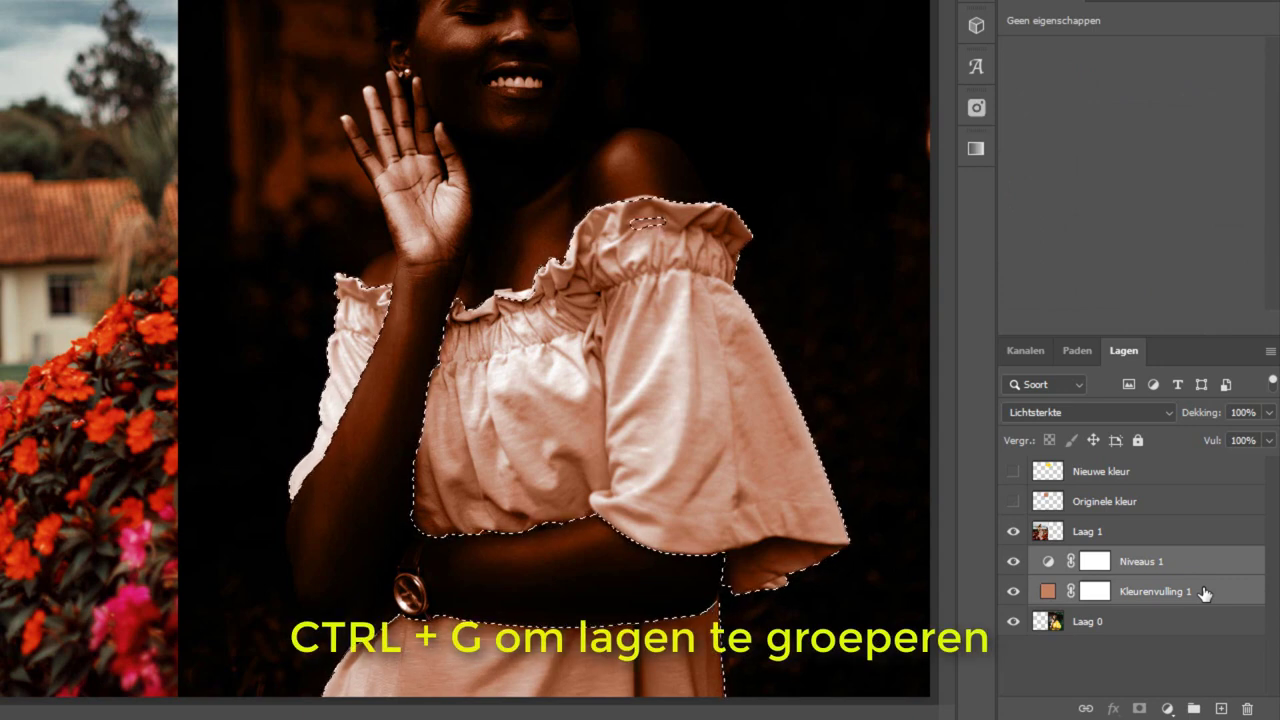
pyautogui.hotkey('ctrl', 'g')
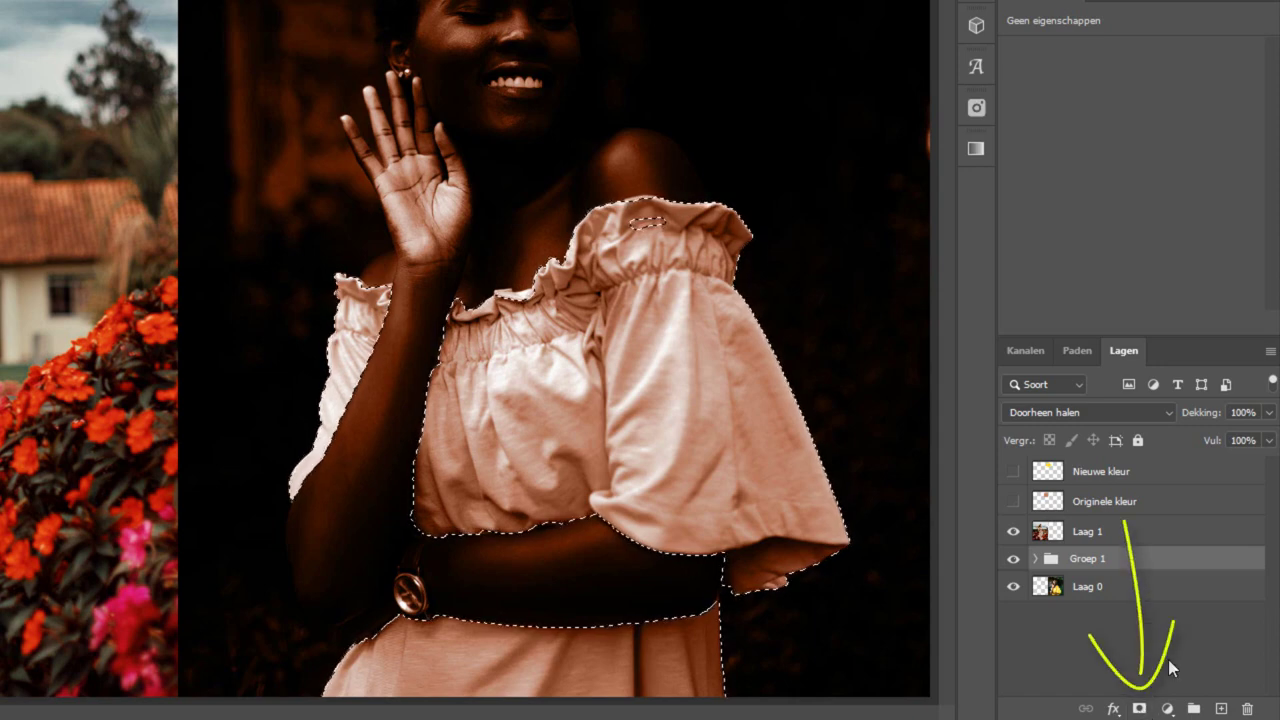
pyautogui.click(1140, 710)
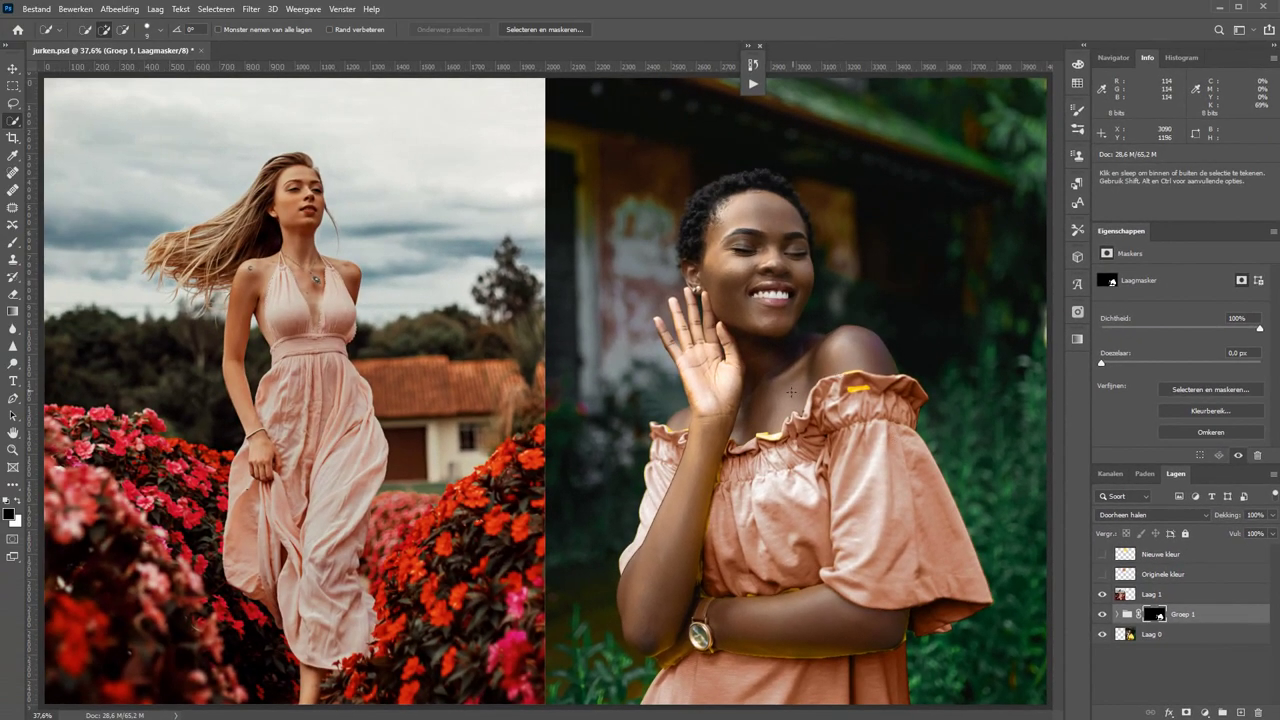
# Zoom into the dress top and paint across it on the group mask with a smaller brush.
pyautogui.press('z')
pyautogui.moveTo(812, 356); pyautogui.dragTo(916, 434)
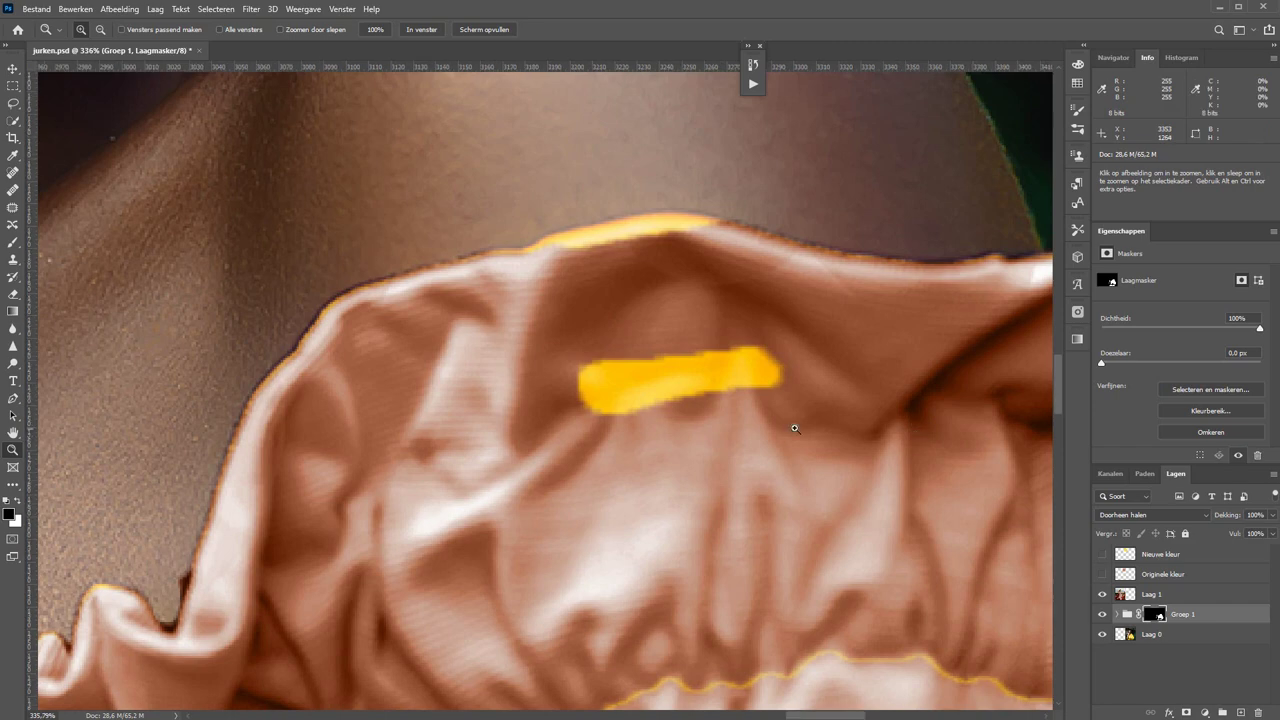
pyautogui.click(13, 242)
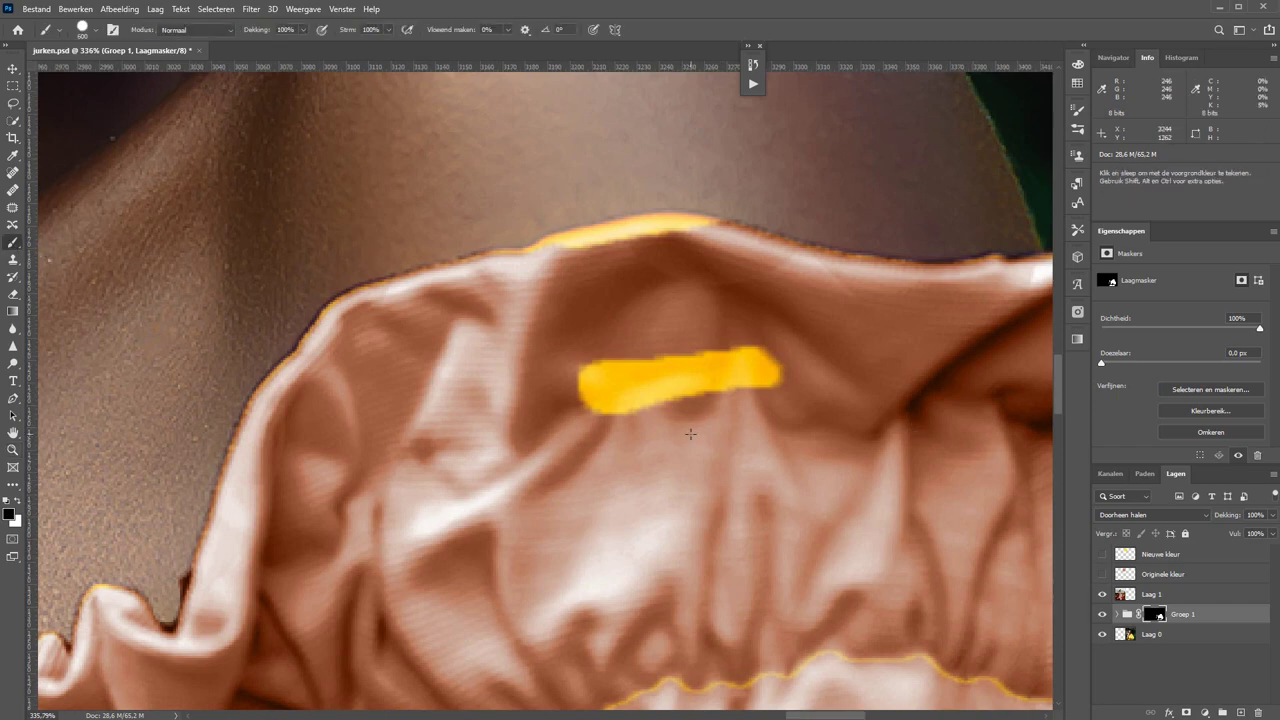
pyautogui.rightClick(724, 455)
pyautogui.moveTo(776, 468); pyautogui.dragTo(740, 466)
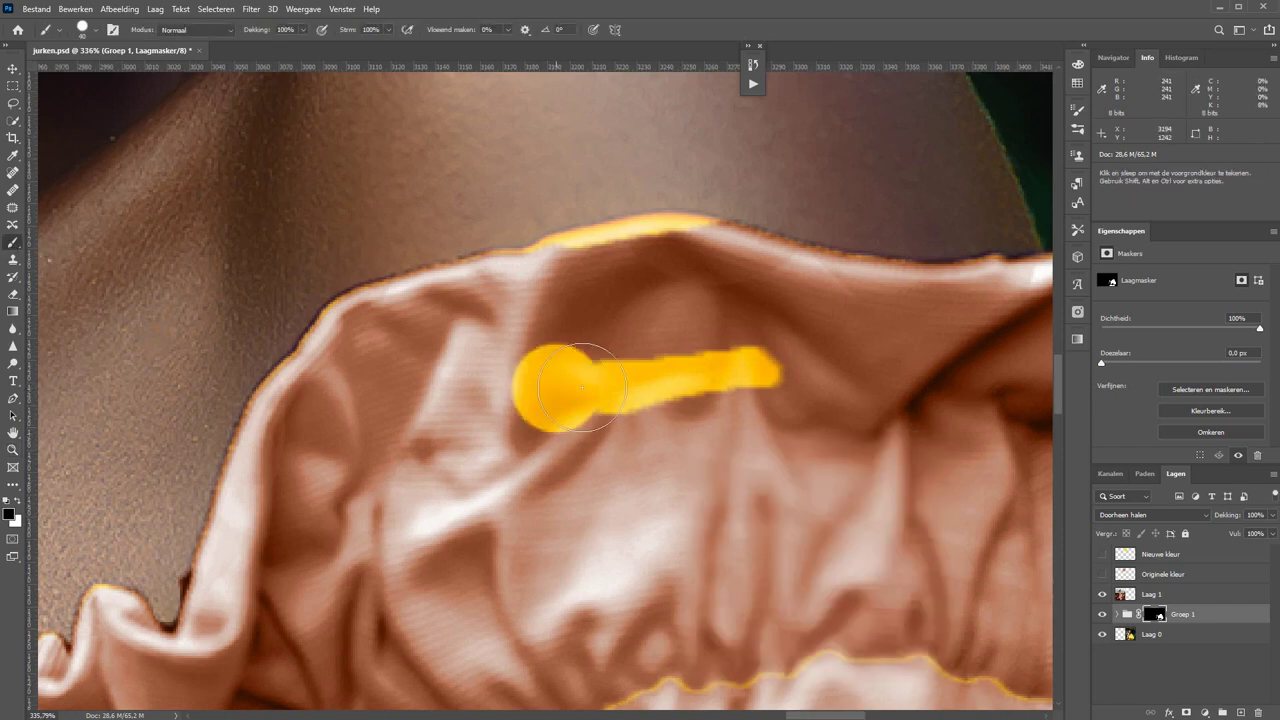
pyautogui.moveTo(556, 388); pyautogui.dragTo(762, 384)
pyautogui.press('x')
pyautogui.scroll(-5, 657, 343)
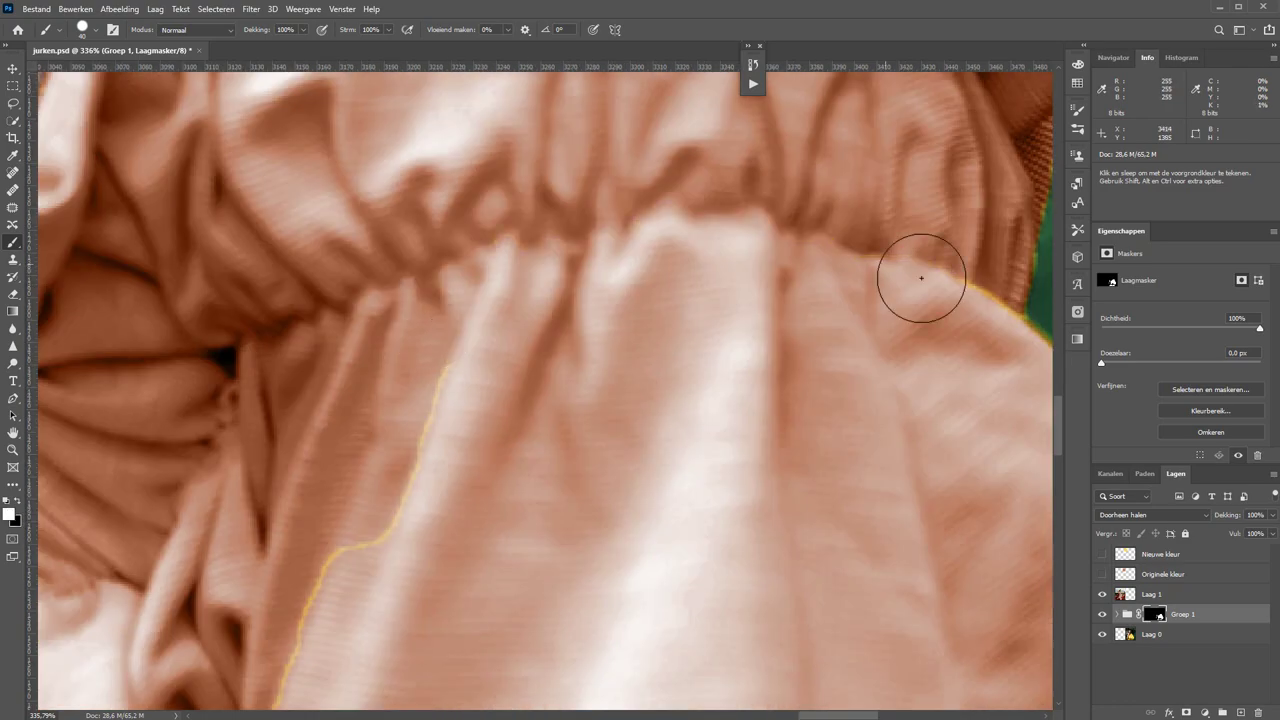
pyautogui.scroll(-5, 914, 277)
pyautogui.scroll(-5, 428, 200)
pyautogui.scroll(-3, 501, 563)
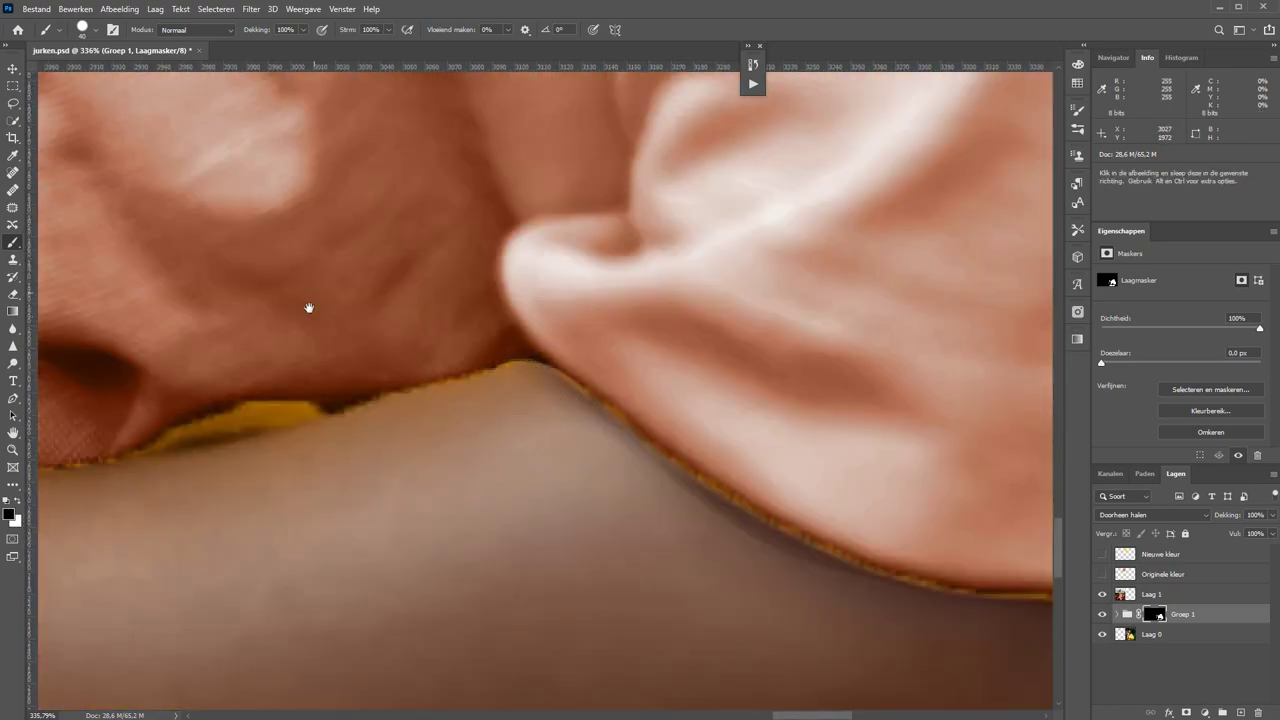
pyautogui.hscroll(-5, 171, 400)
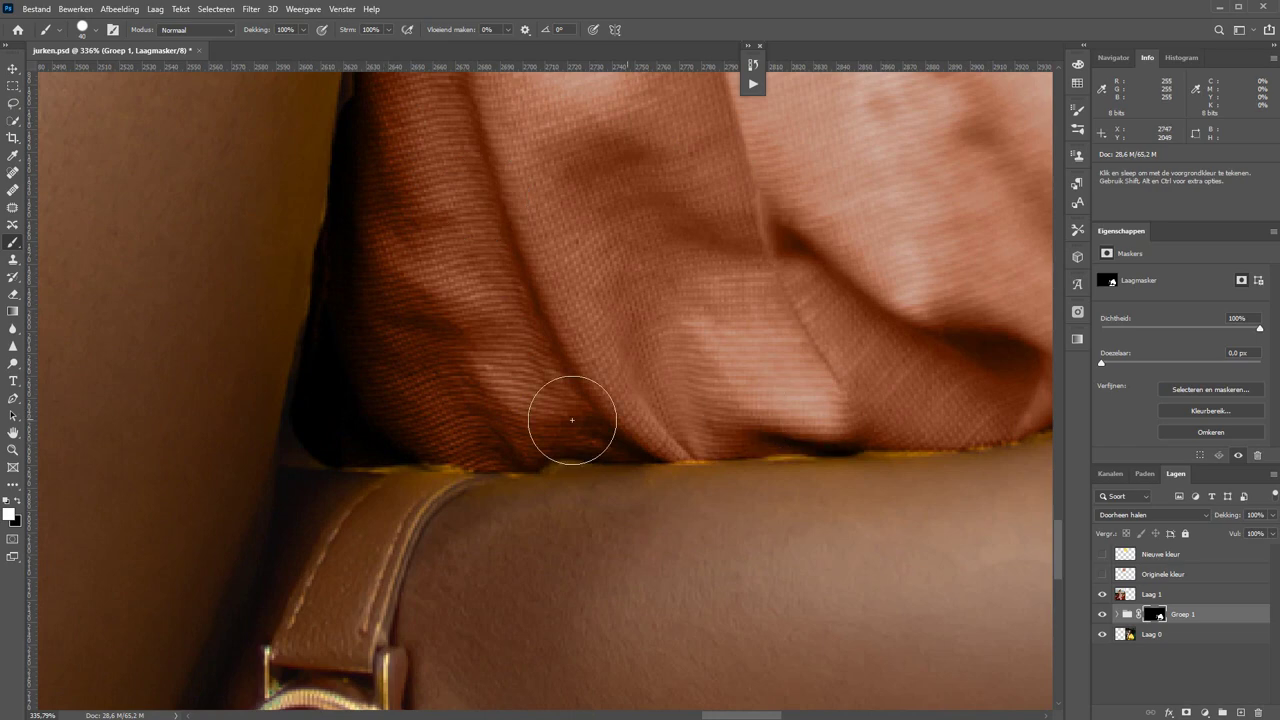
pyautogui.scroll(5, 571, 423)
pyautogui.scroll(5, 549, 286)
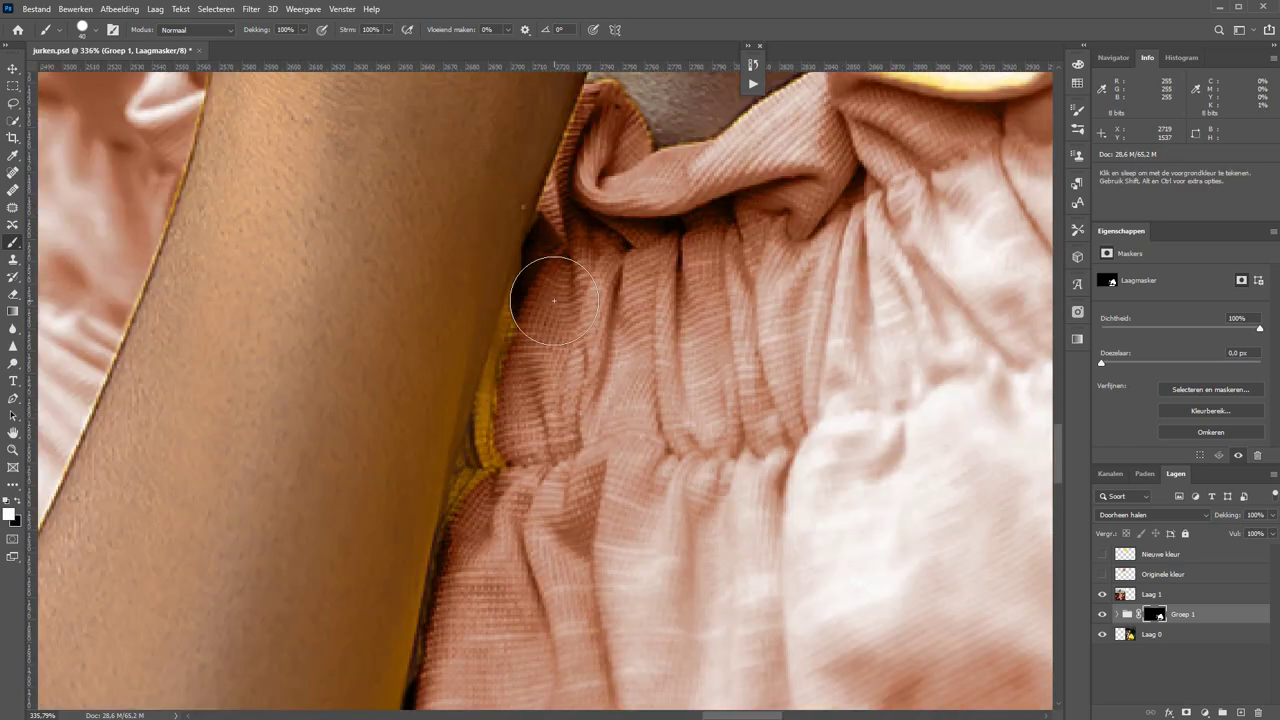
pyautogui.scroll(5, 903, 457)
# Paint out the remaining yellow patch and edge fringe, then feather the group mask 4.9 px.
pyautogui.moveTo(835, 325); pyautogui.dragTo(740, 342)
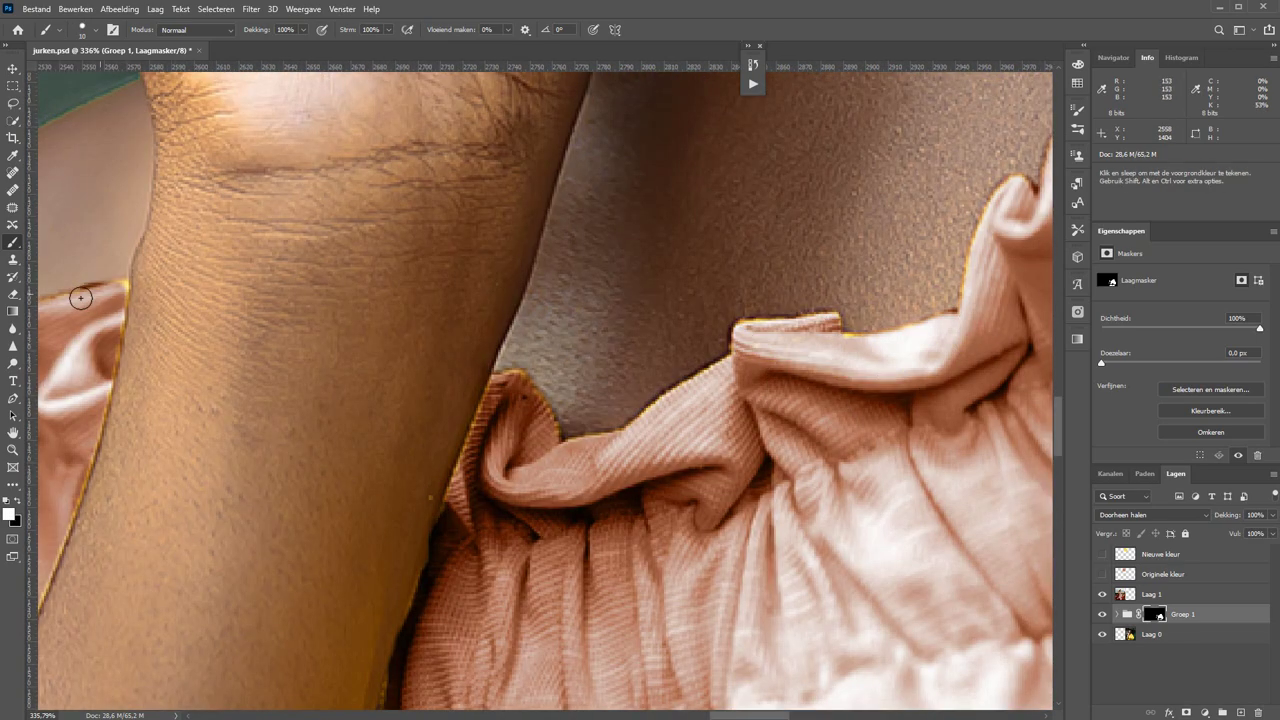
pyautogui.hscroll(-5, 74, 280)
pyautogui.scroll(-5, 636, 215)
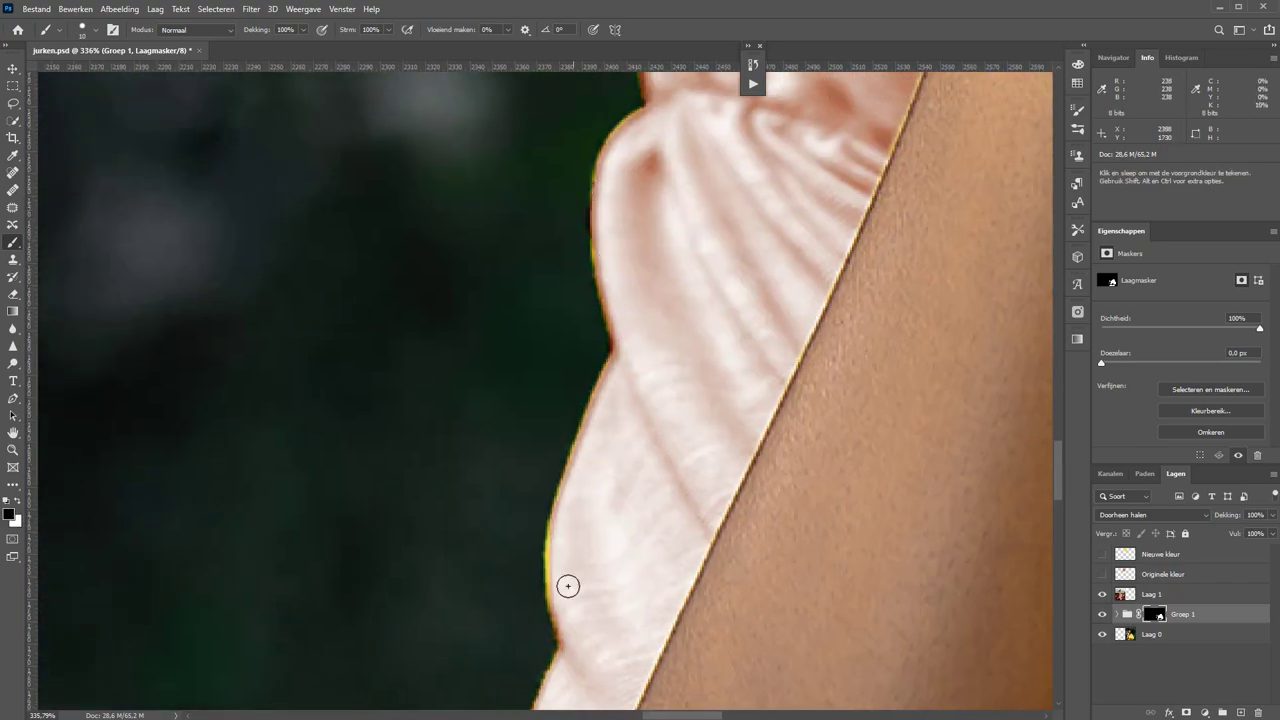
pyautogui.scroll(5, 566, 586)
pyautogui.hscroll(5, 566, 586)
pyautogui.hscroll(10, 506, 543)
pyautogui.moveTo(611, 235); pyautogui.dragTo(603, 243)
pyautogui.scroll(-10, 503, 520)
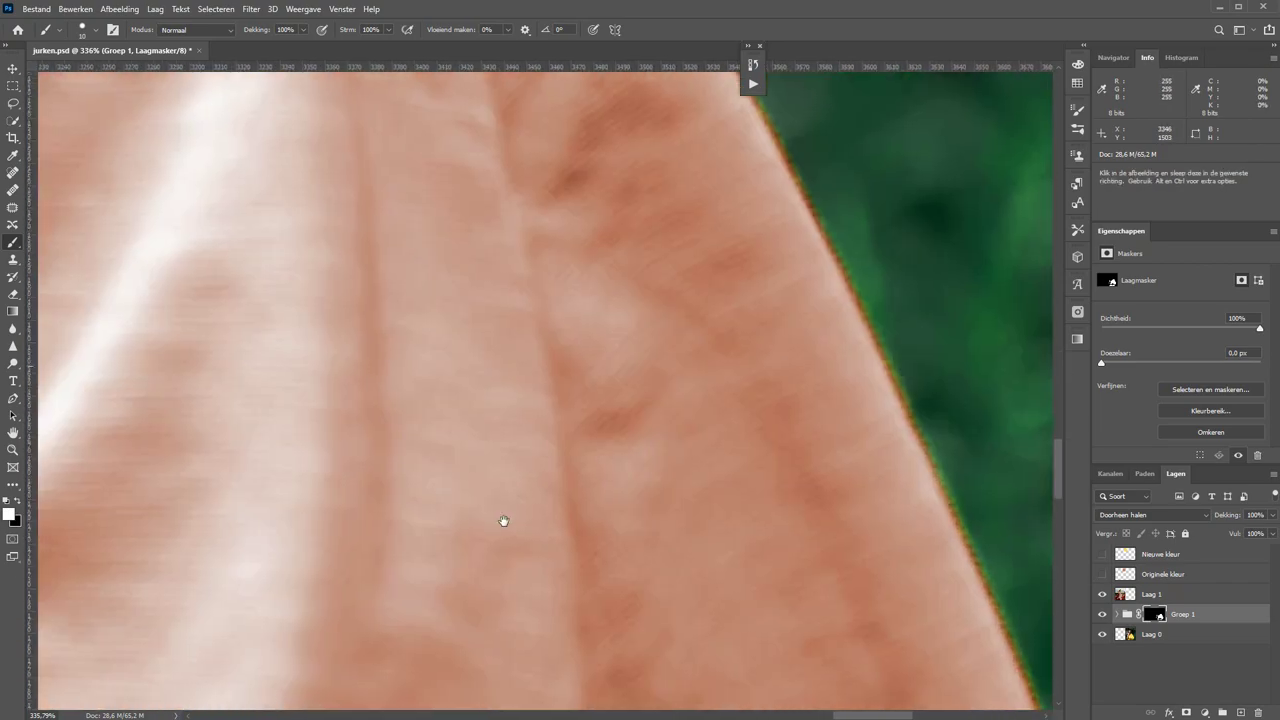
pyautogui.hscroll(5, 531, 514)
pyautogui.hotkey('ctrl', '0')
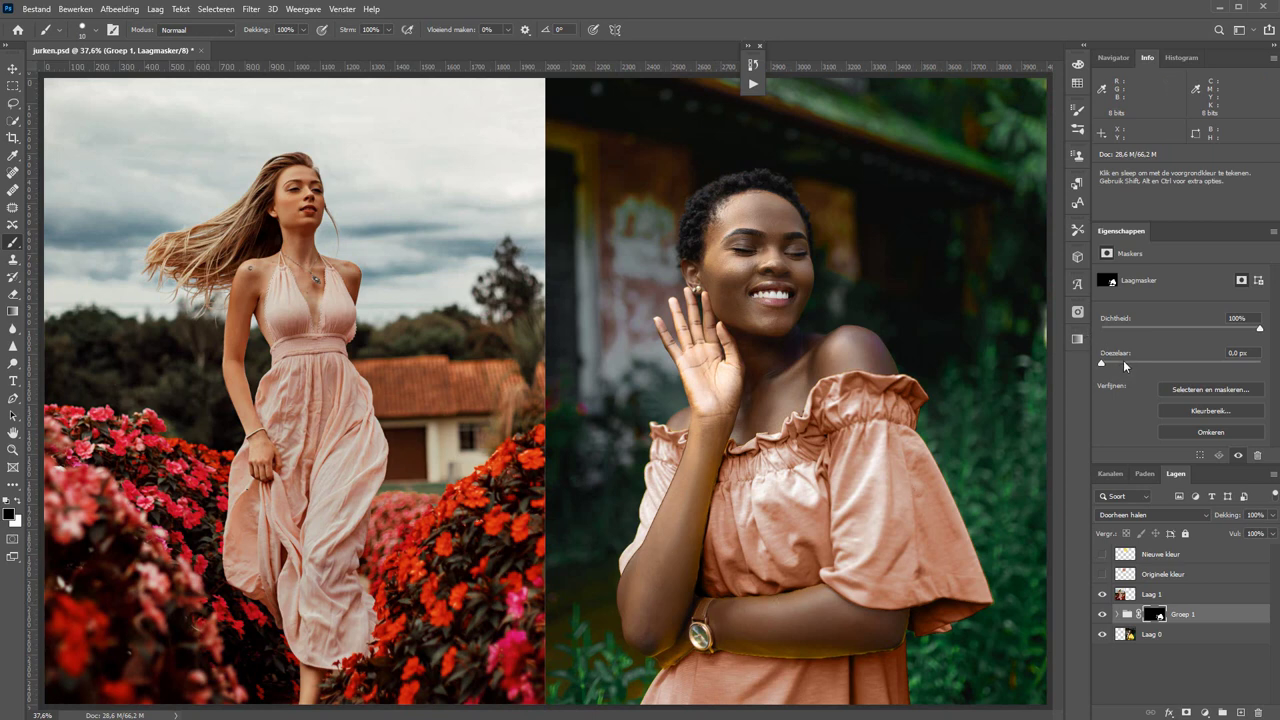
pyautogui.moveTo(1125, 366); pyautogui.dragTo(1145, 369)
# In Groep 1's Blending Options, split the Underlying Layer black slider to 23/65.
pyautogui.click(1125, 606)
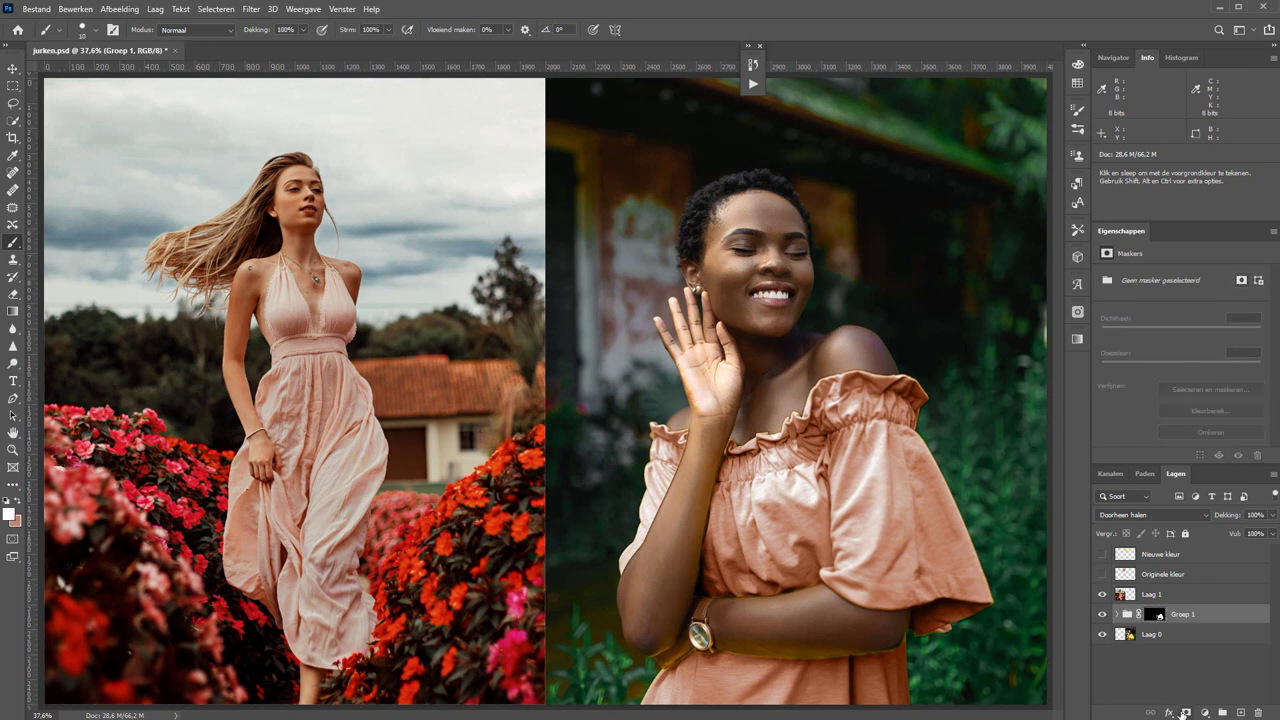
pyautogui.doubleClick(1220, 617)
pyautogui.moveTo(675, 340); pyautogui.dragTo(414, 86)
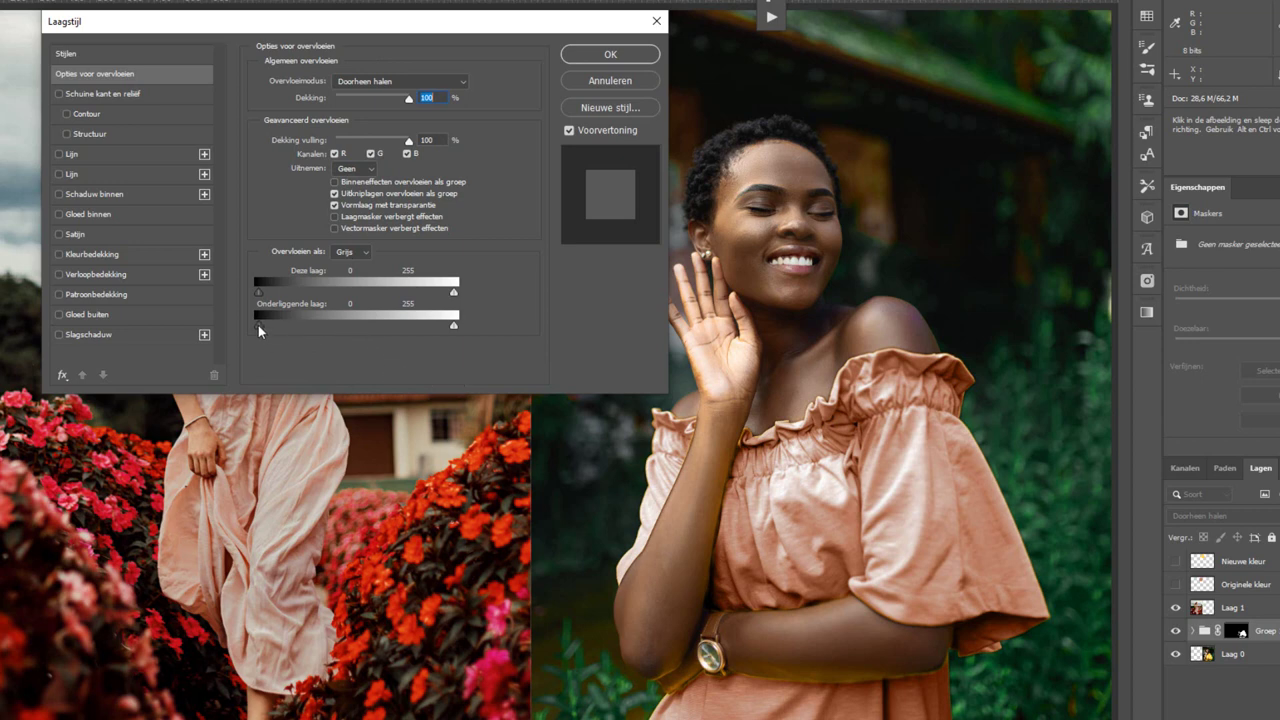
pyautogui.moveTo(258, 325)
pyautogui.mouseDown()
pyautogui.moveTo(358, 325)
pyautogui.moveTo(345, 326)
pyautogui.mouseUp()
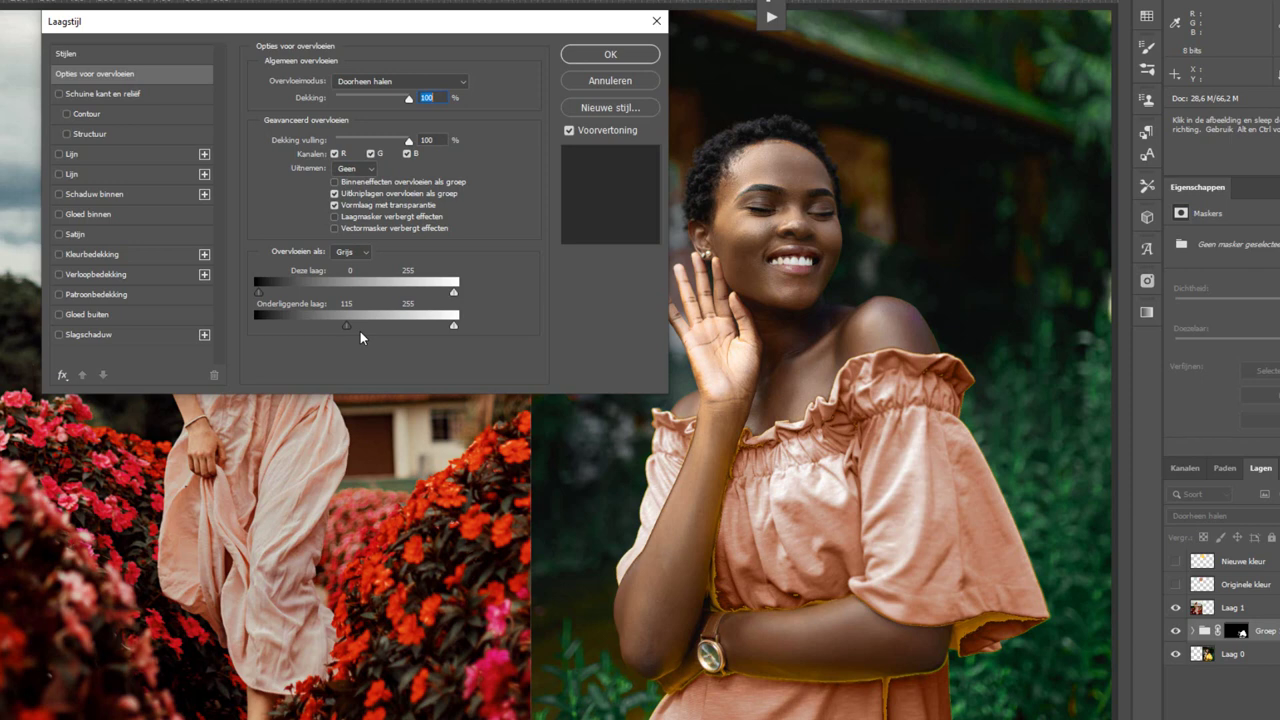
pyautogui.press('alt')
pyautogui.moveTo(342, 326)
pyautogui.mouseDown()
pyautogui.moveTo(275, 328)
pyautogui.moveTo(310, 324)
pyautogui.mouseUp()
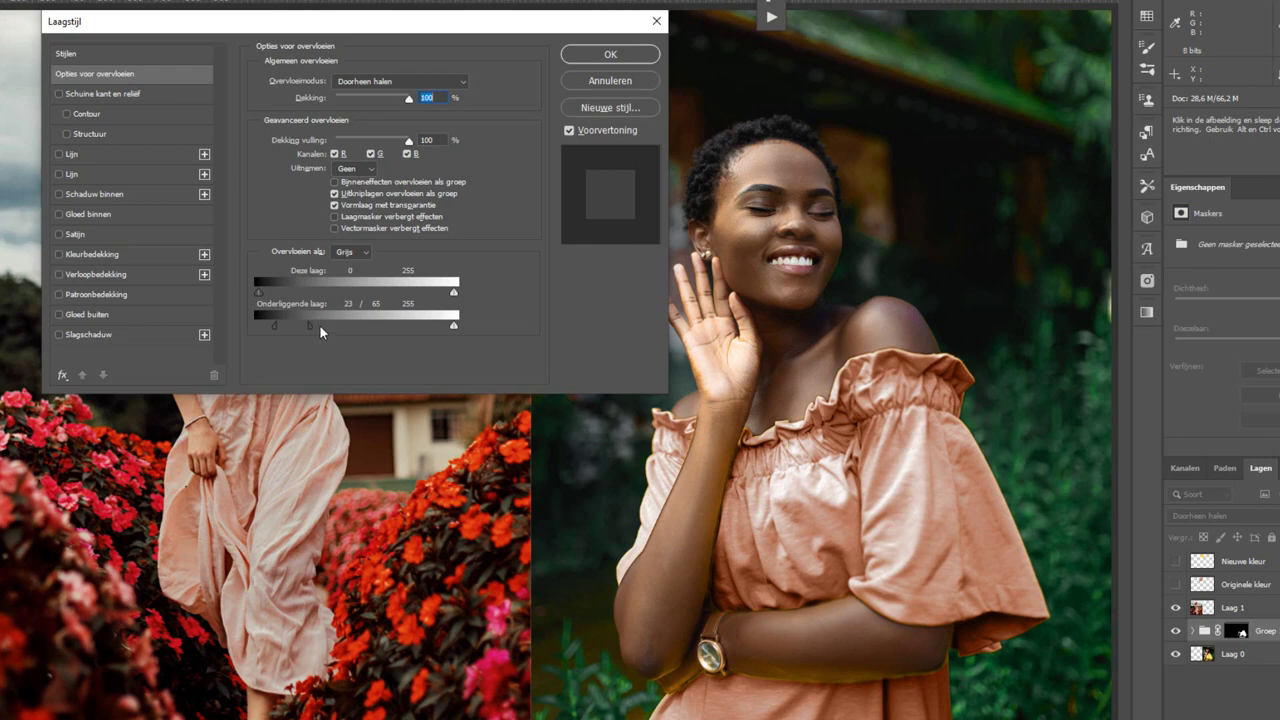
pyautogui.click(611, 52)
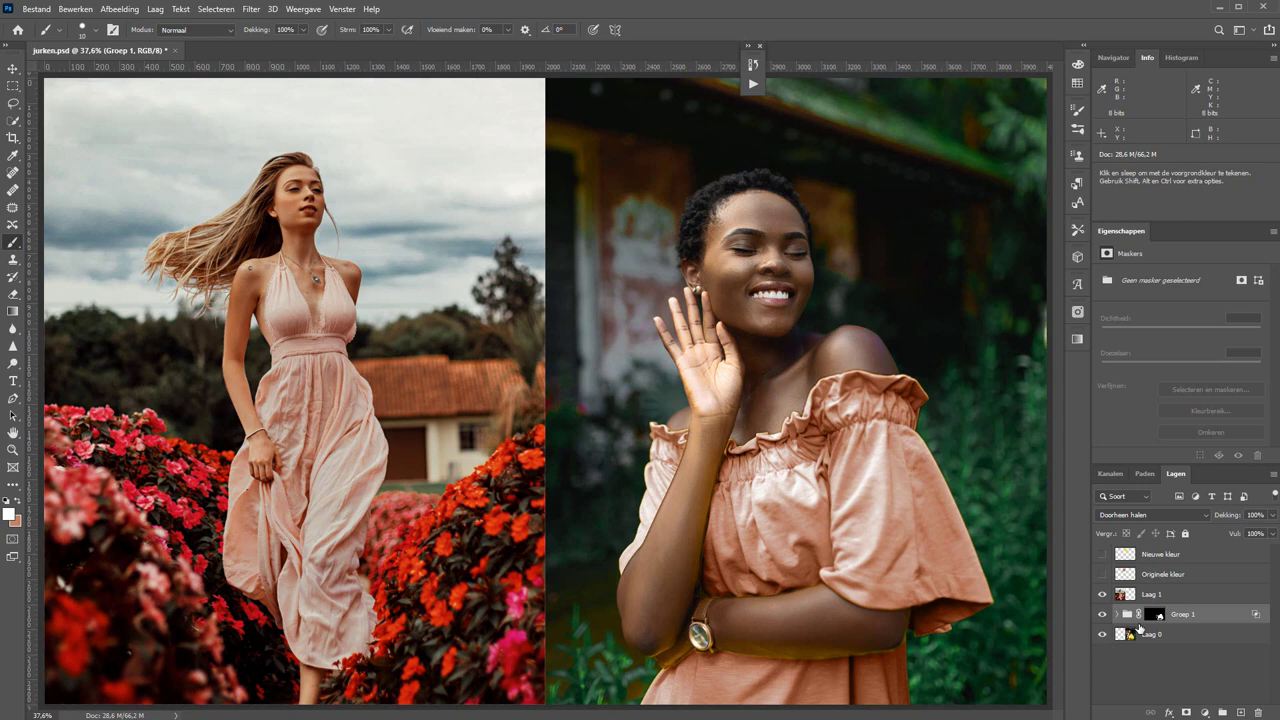
# Add a Hue/Saturation layer targeting a narrowed Yellows range with hue -31 and saturation -70.
pyautogui.click(1212, 556)
pyautogui.click(1207, 713)
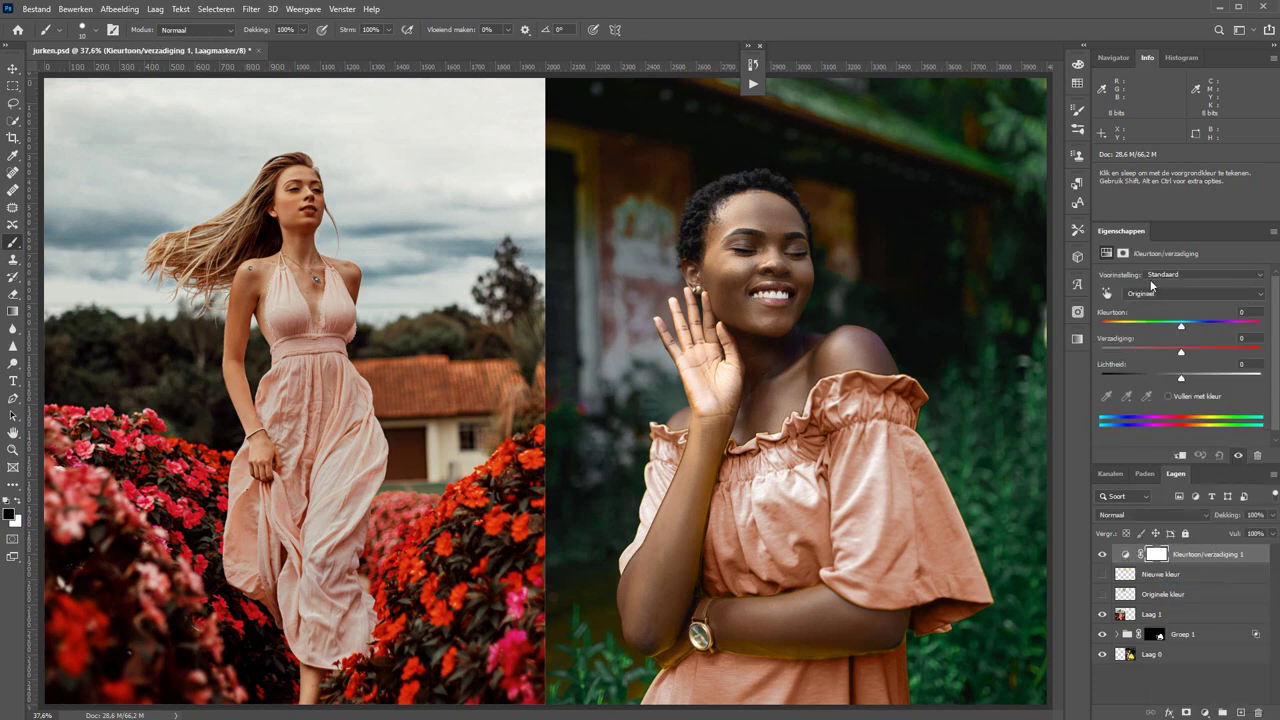
pyautogui.click(1165, 293)
pyautogui.click(1160, 317)
pyautogui.moveTo(1183, 354); pyautogui.dragTo(1115, 355)
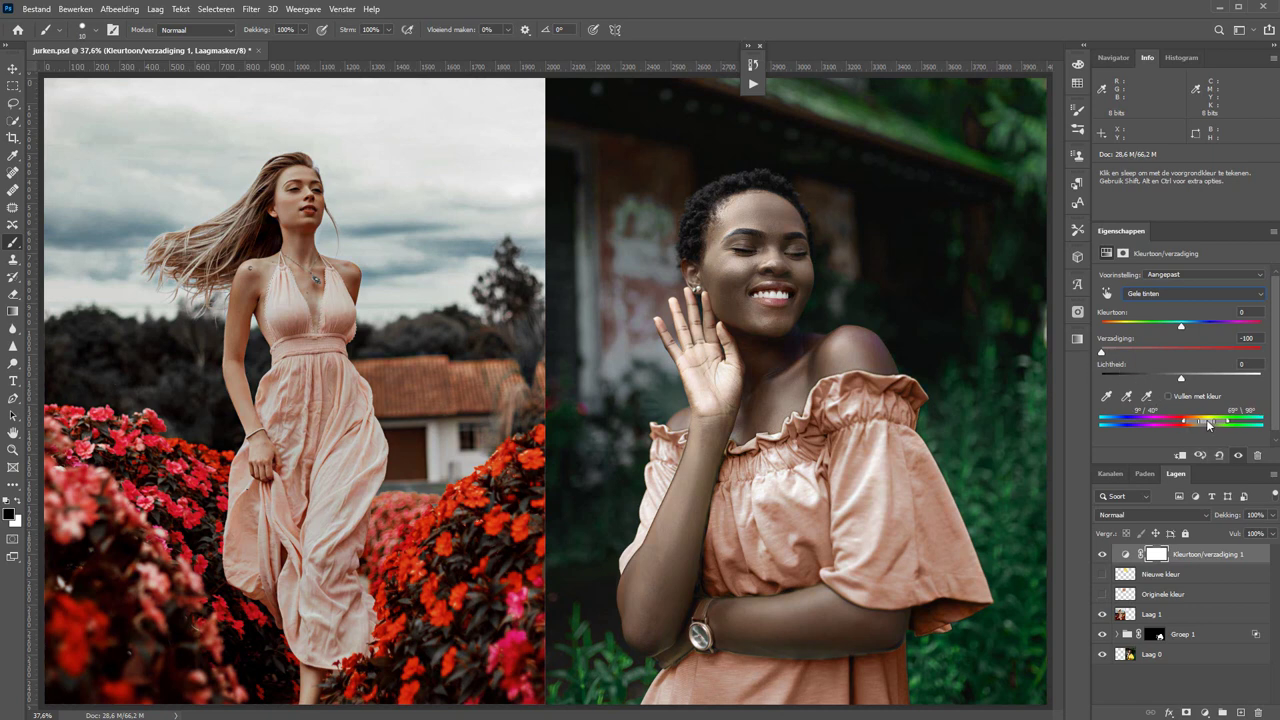
pyautogui.moveTo(1186, 424); pyautogui.dragTo(1221, 425)
pyautogui.moveTo(1102, 352); pyautogui.dragTo(1125, 355)
pyautogui.moveTo(1182, 330); pyautogui.dragTo(1158, 331)
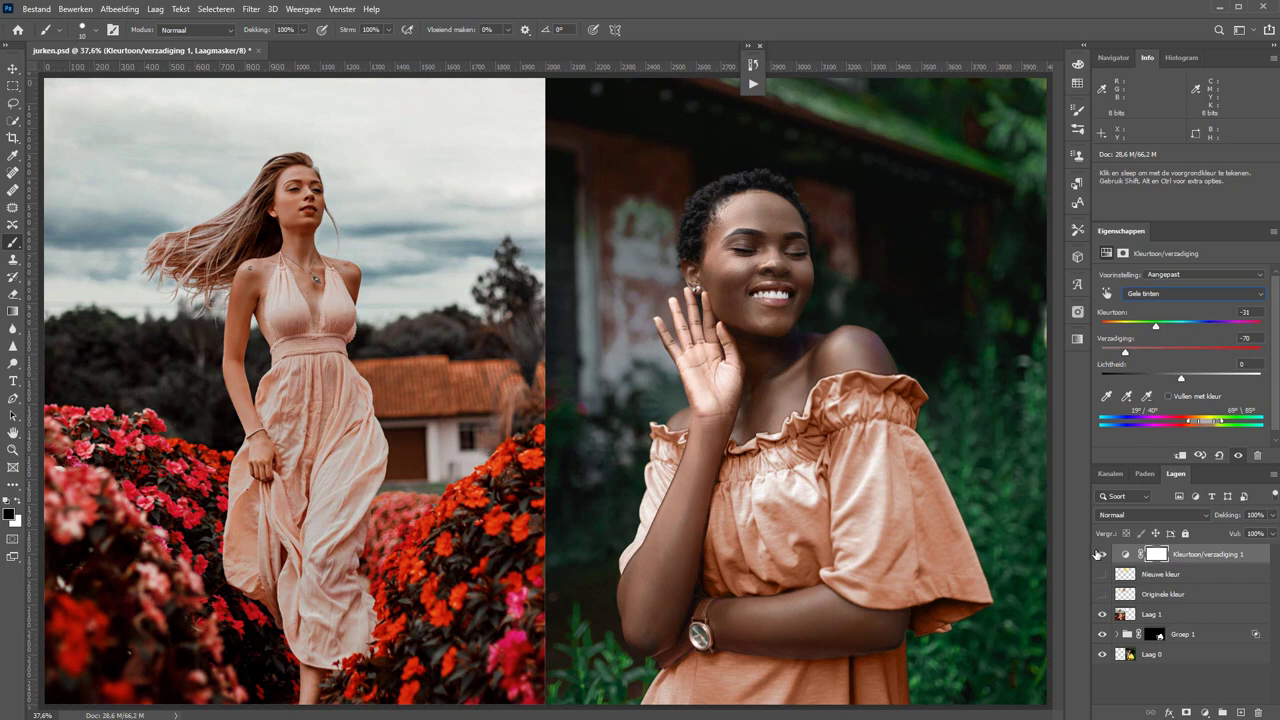
# Toggle the Hue/Saturation layer's visibility to compare, then select its mask.
pyautogui.click(1104, 554)
pyautogui.click(1104, 554)
pyautogui.click(1104, 554)
pyautogui.click(1104, 554)
pyautogui.click(1156, 560)
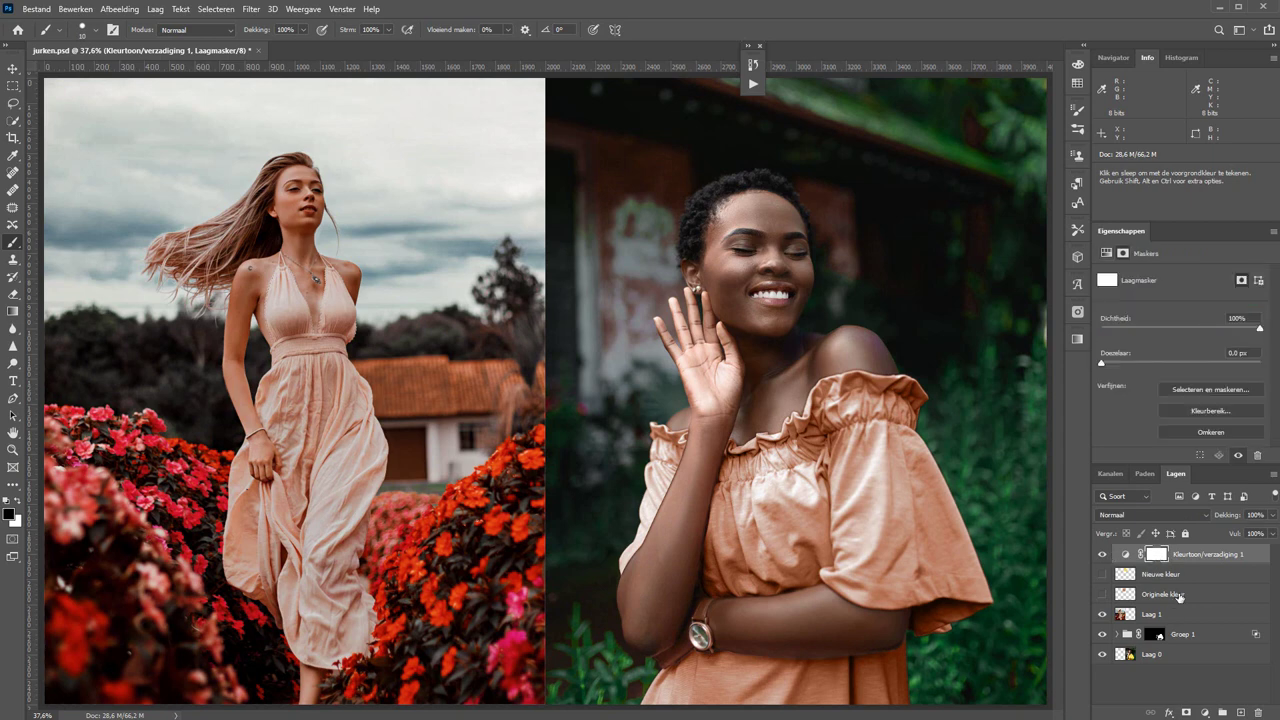
# Invert the adjustment mask to black and set a fully soft 175 px white brush.
pyautogui.hotkey('ctrl', 'i')
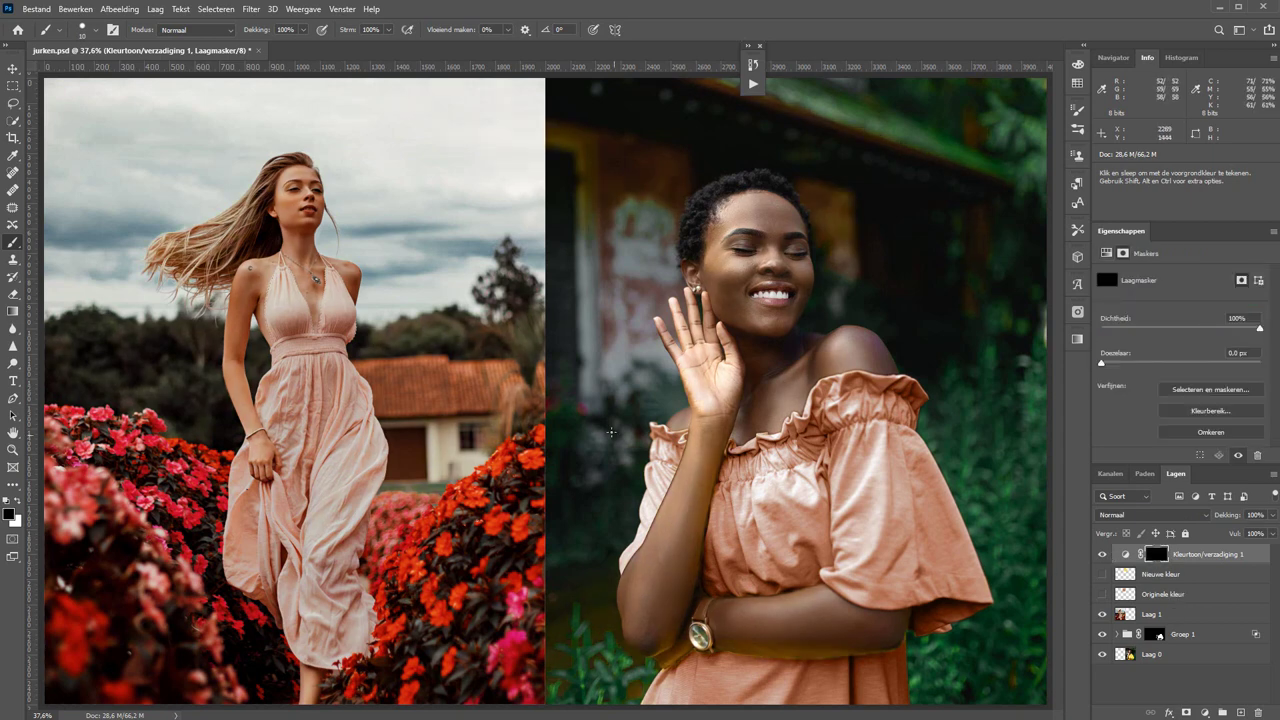
pyautogui.press(']')
pyautogui.press(']')
pyautogui.press(']')
pyautogui.press(']')
pyautogui.press(']')
pyautogui.press(']')
pyautogui.rightClick(835, 598)
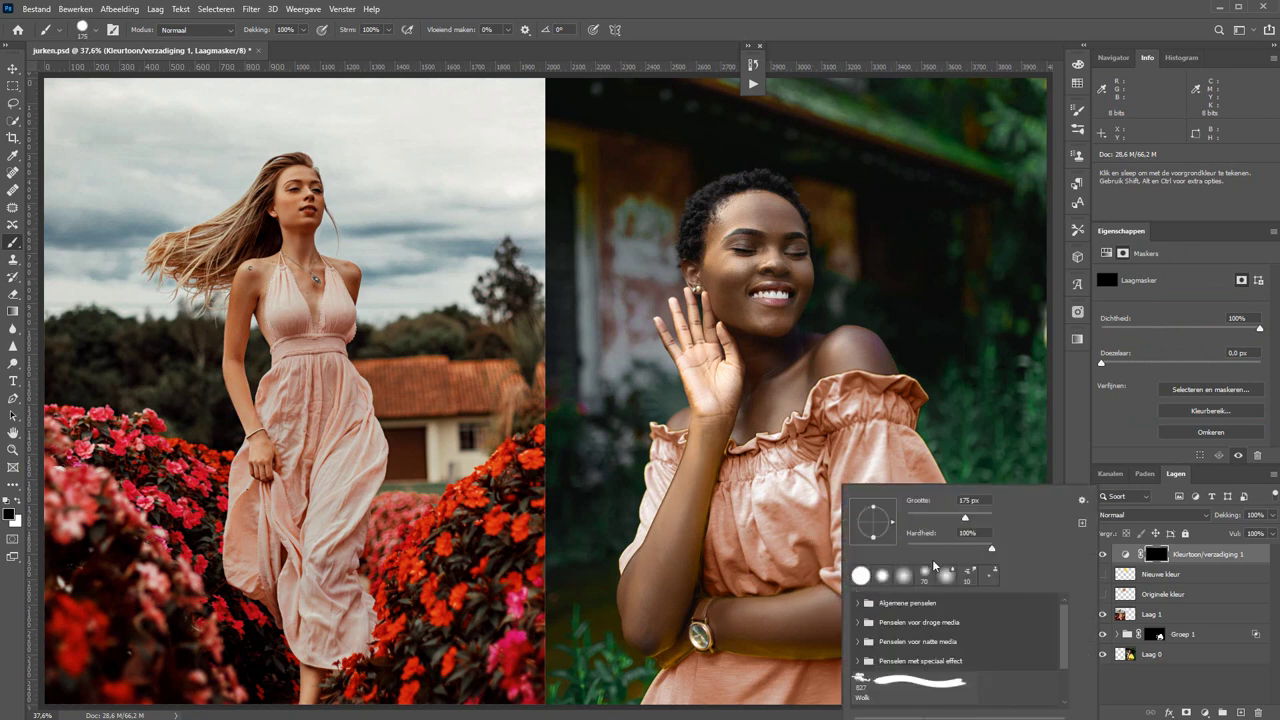
pyautogui.moveTo(930, 552); pyautogui.dragTo(905, 551)
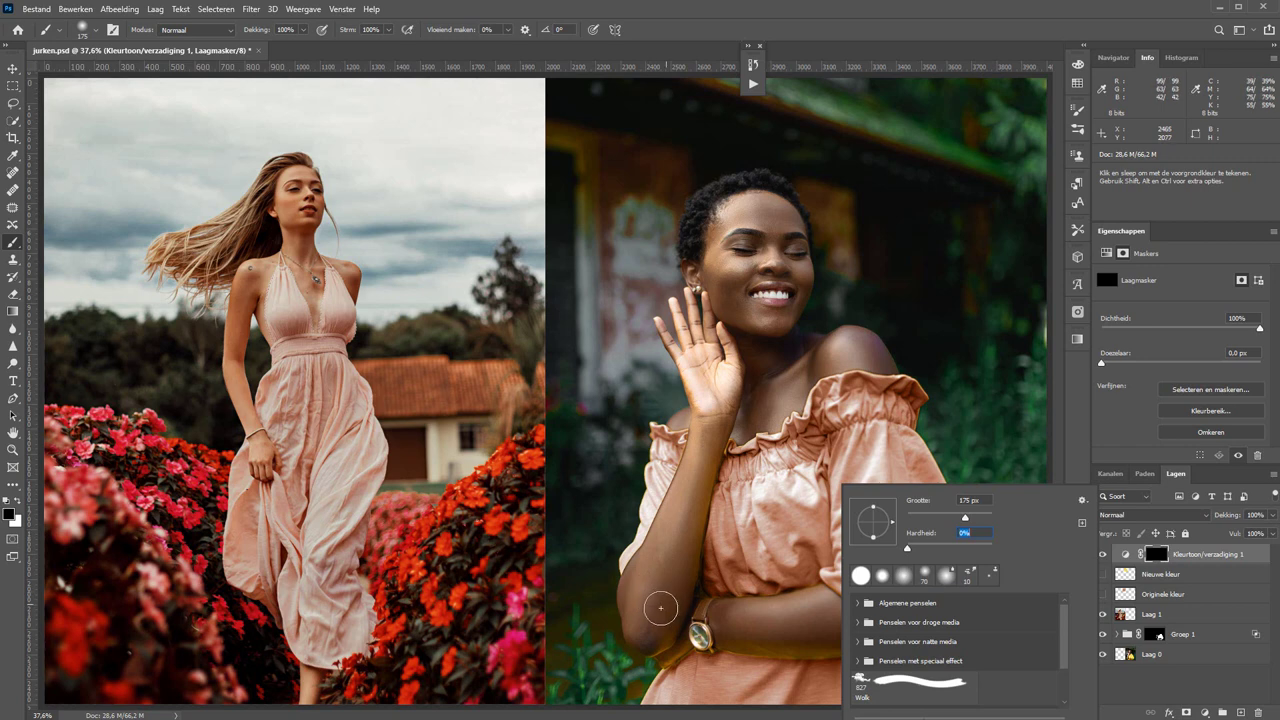
pyautogui.press('Return')
pyautogui.press('x')
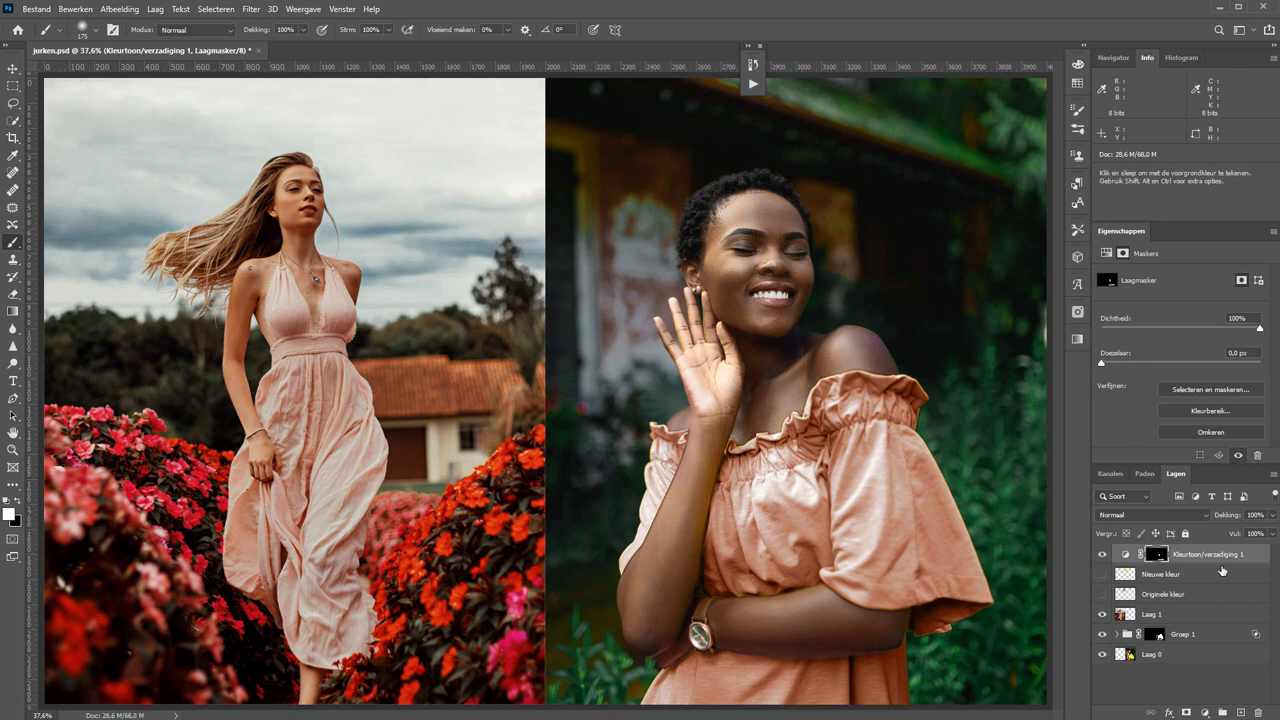
# Lower the Hue/Saturation layer's opacity to 61% and toggle it to compare.
pyautogui.moveTo(1234, 515); pyautogui.dragTo(1206, 523)
pyautogui.click(1104, 554)
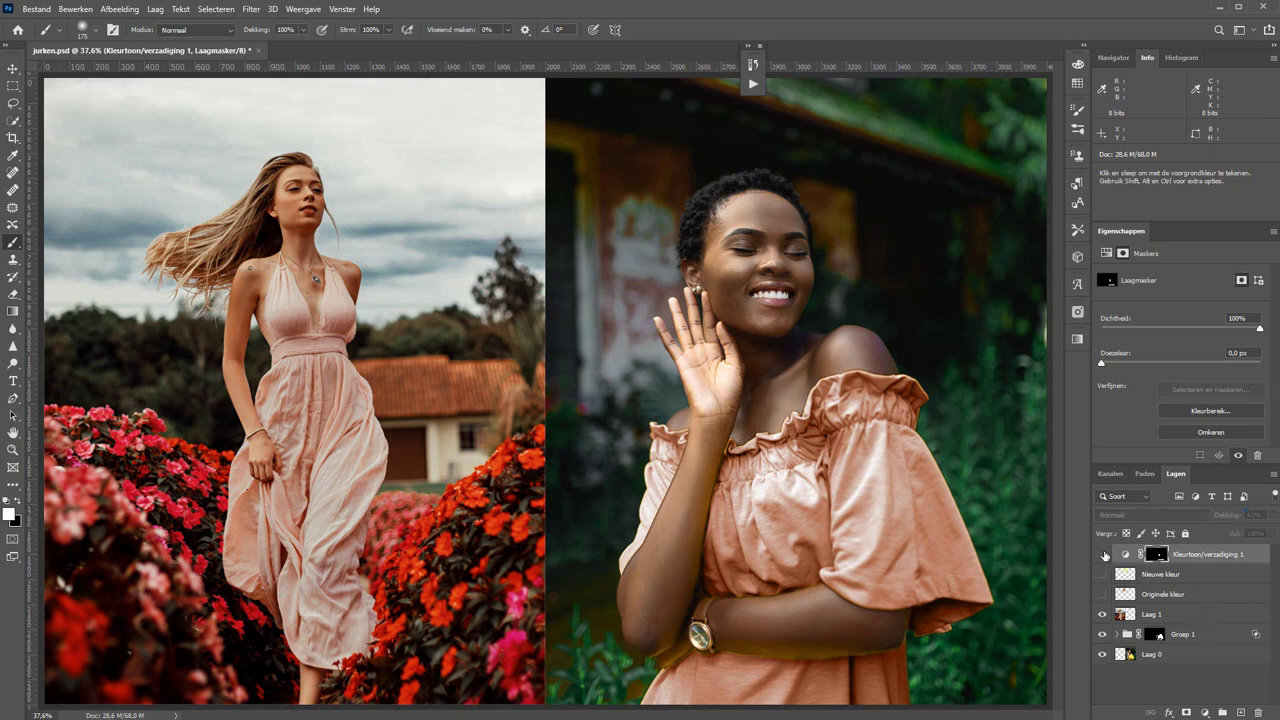
pyautogui.click(1104, 554)
pyautogui.click(1104, 554)
pyautogui.click(1104, 554)
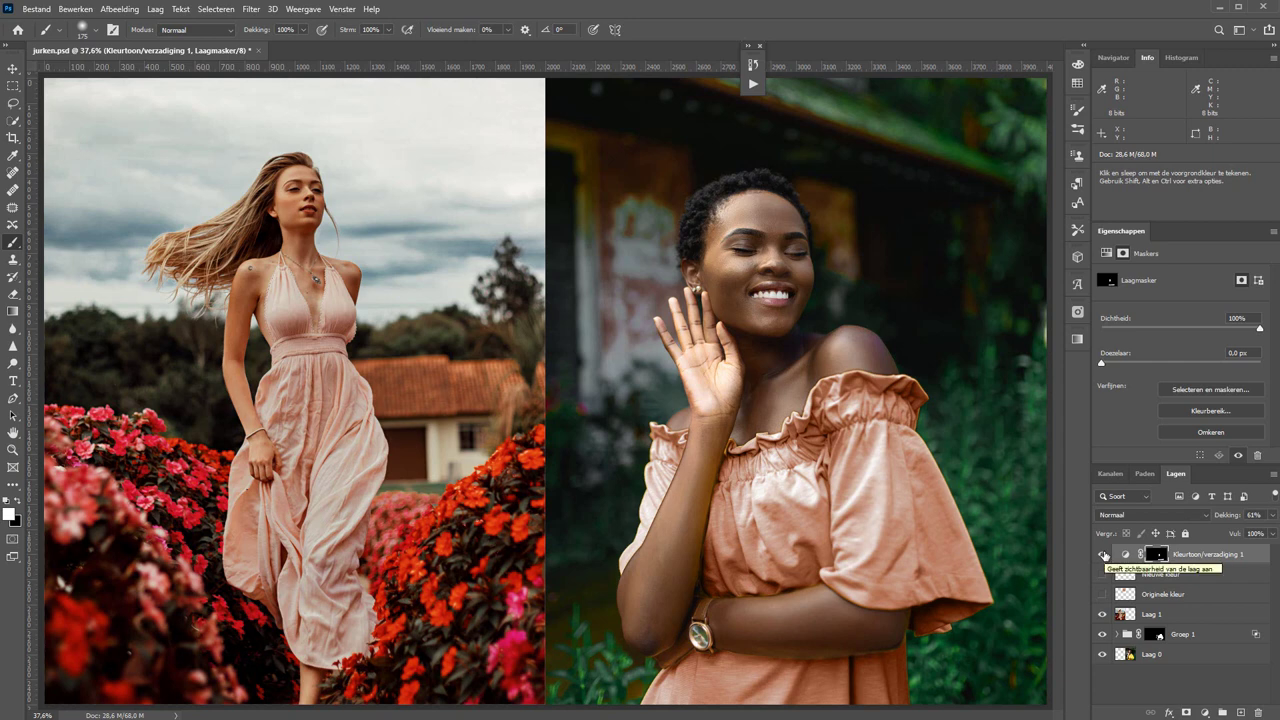